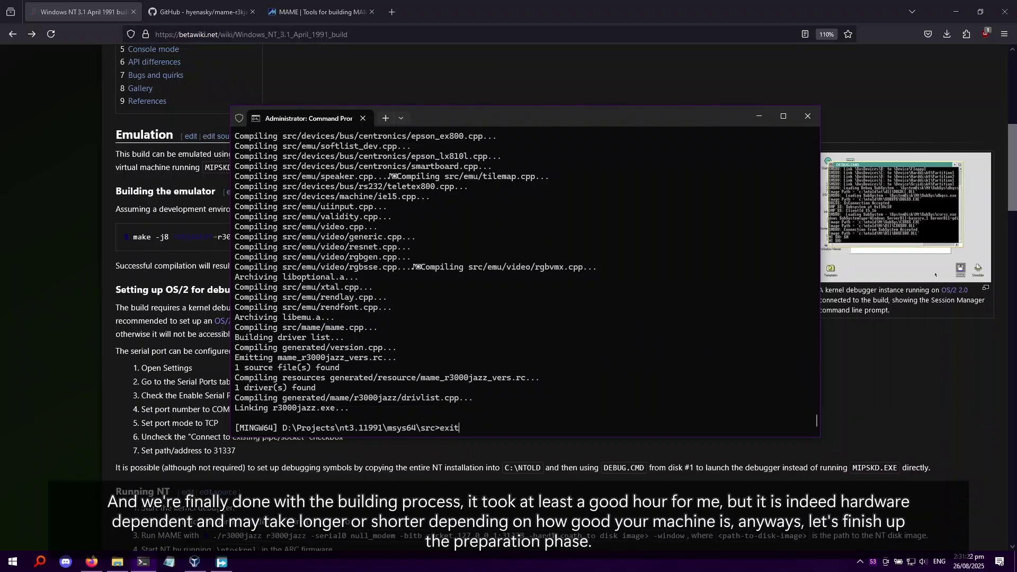
Step: Exit the build console and select the compiled r3000jazz.exe in the msys64\src folder
key("Return")
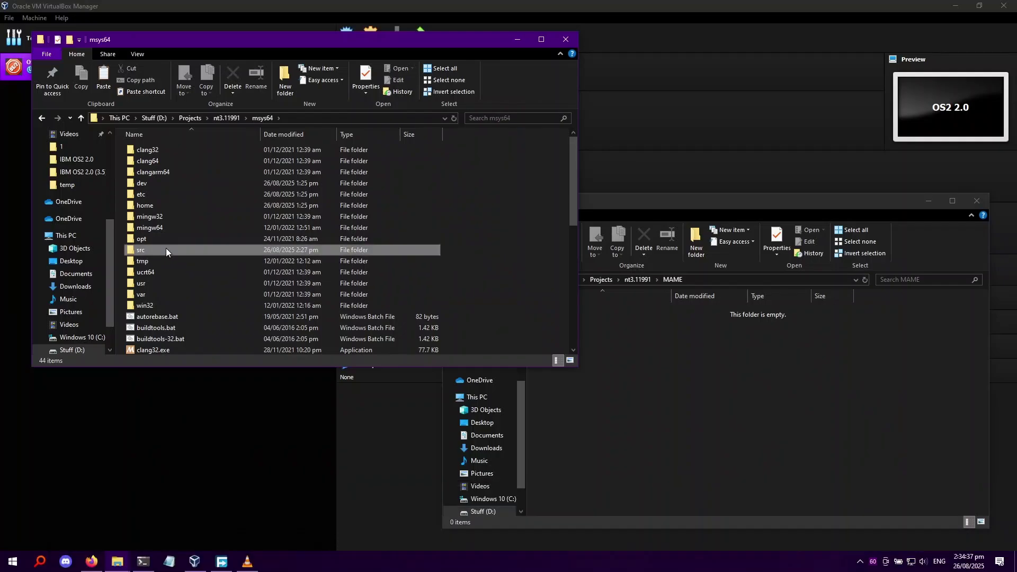
double_click(167, 249)
scroll(216, 268, "down", 6)
left_click(214, 325)
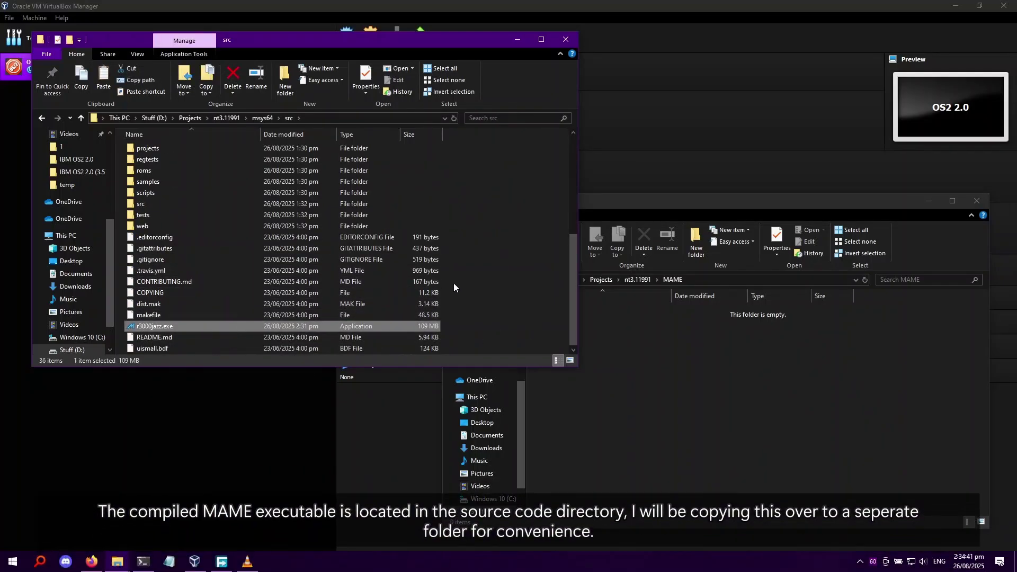
Step: Review the file properties of r3000jazz.exe, then close them
key("alt+Return")
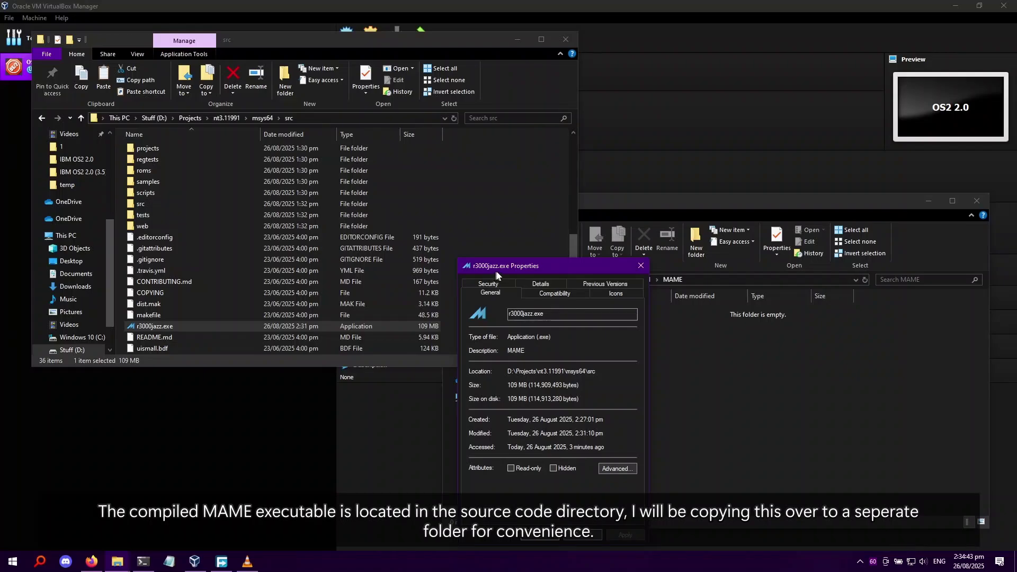
left_click_drag(496, 272, 555, 186)
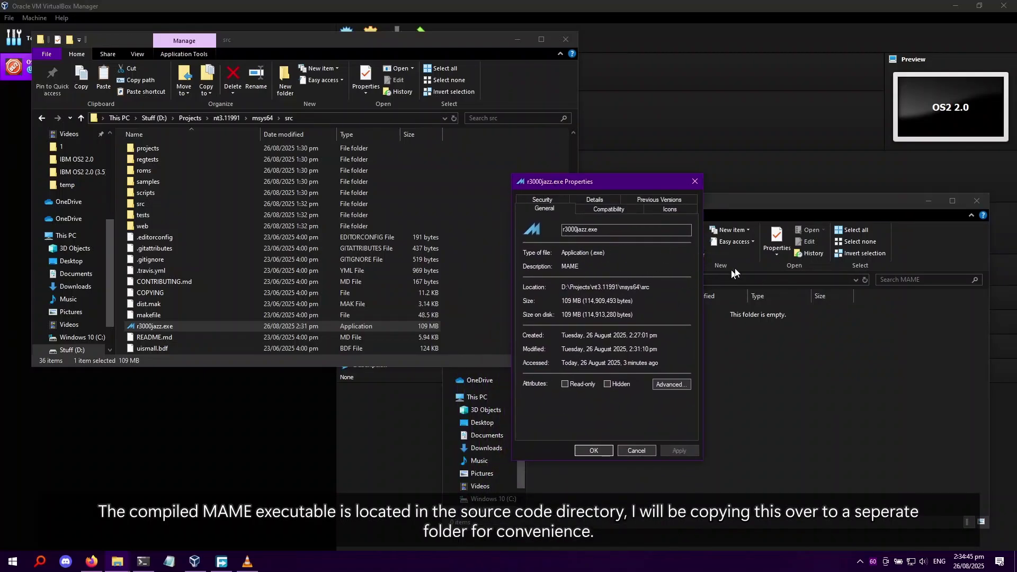
left_click(694, 181)
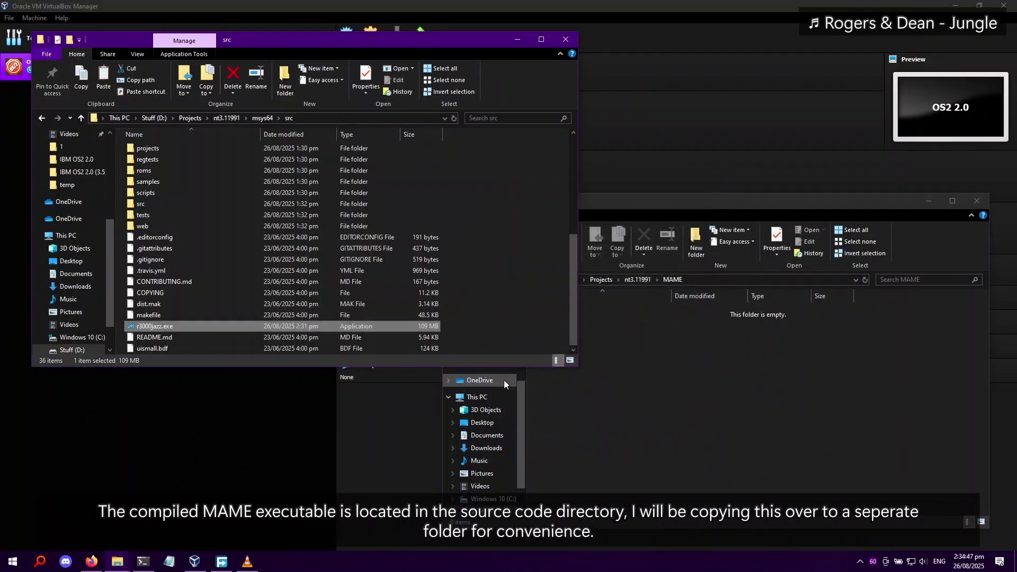
Step: Move r3000jazz.exe from the src folder into the nt3.11991\MAME folder
left_click_drag(201, 315, 769, 366)
left_click(762, 414)
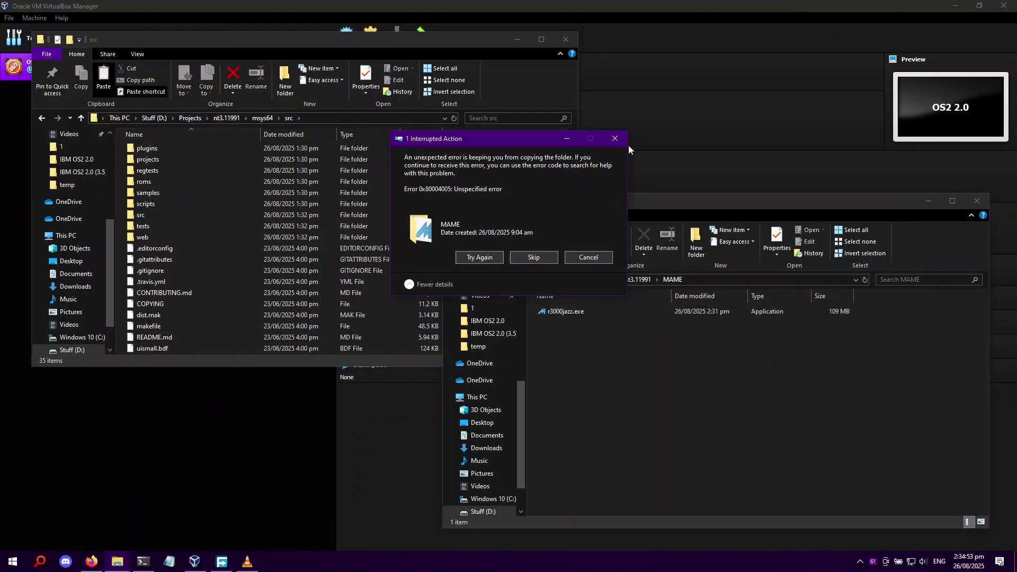
Step: Minimize the src window and retry pasting the copied ROM folder into the MAME folder
left_click(616, 138)
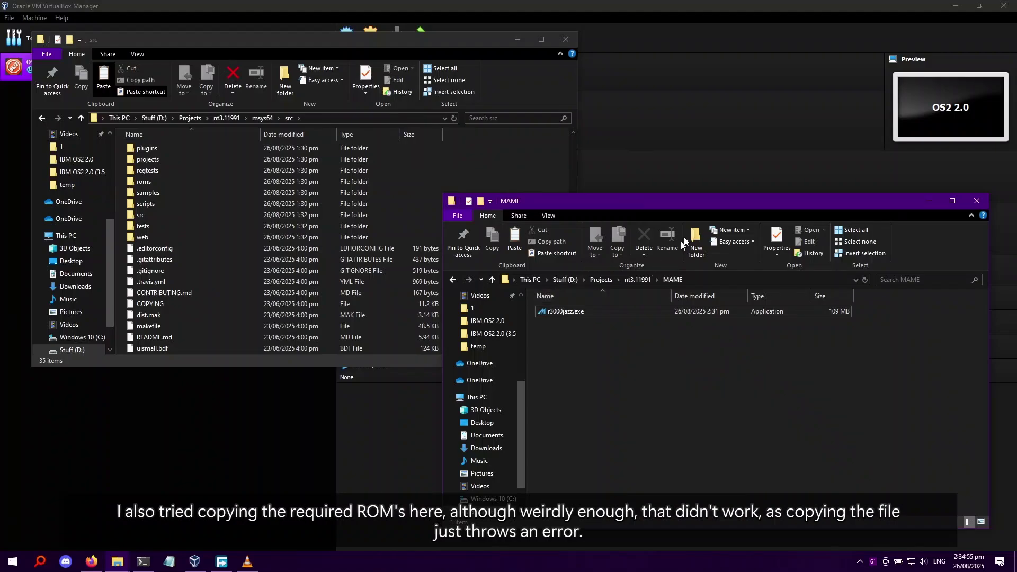
left_click_drag(692, 203, 515, 116)
left_click(517, 39)
right_click(456, 259)
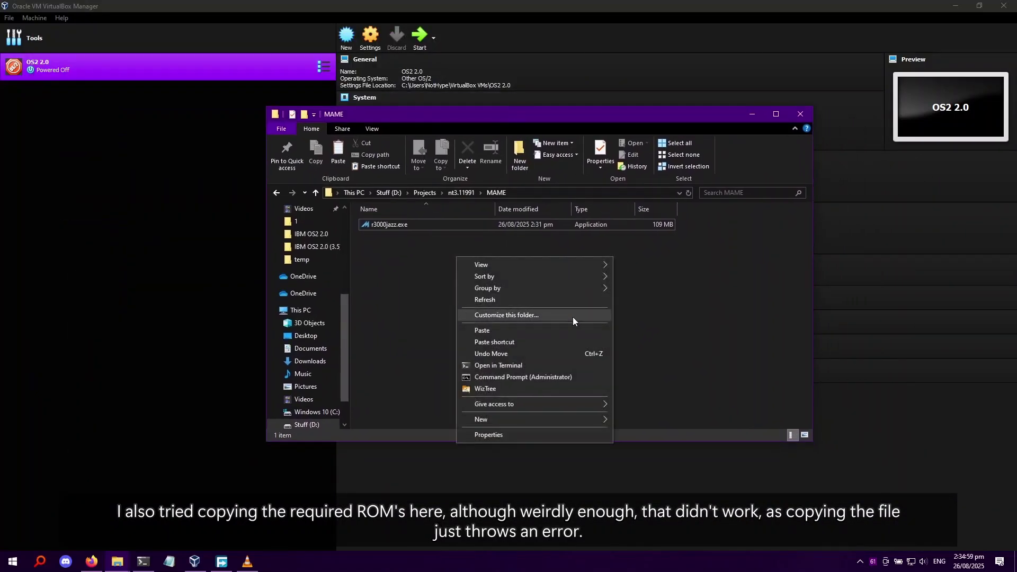
left_click(583, 331)
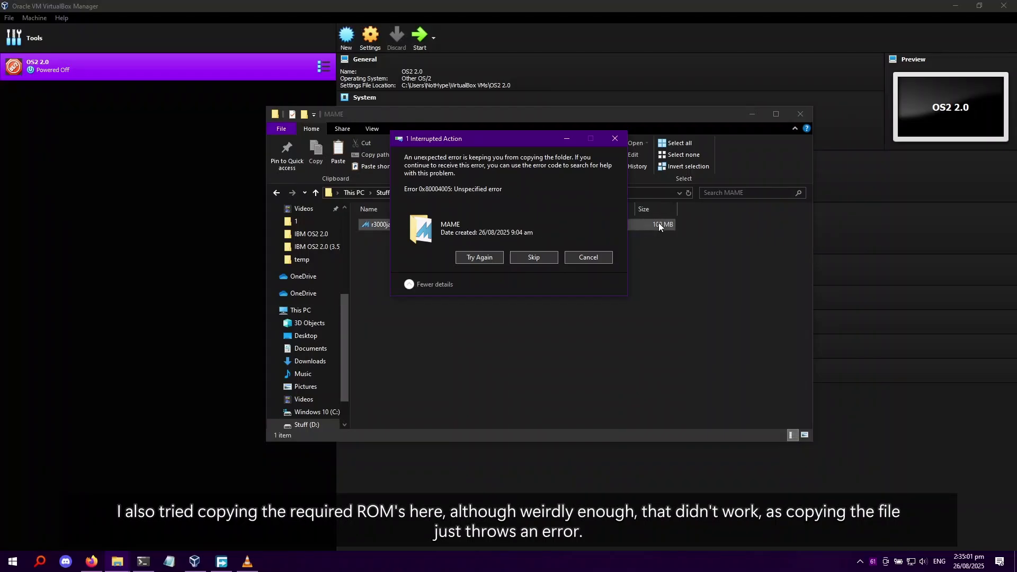
left_click(594, 258)
Step: Try to paste the copied ROM folder into the parent nt3.11991 folder instead
left_click(480, 192)
left_click(464, 193)
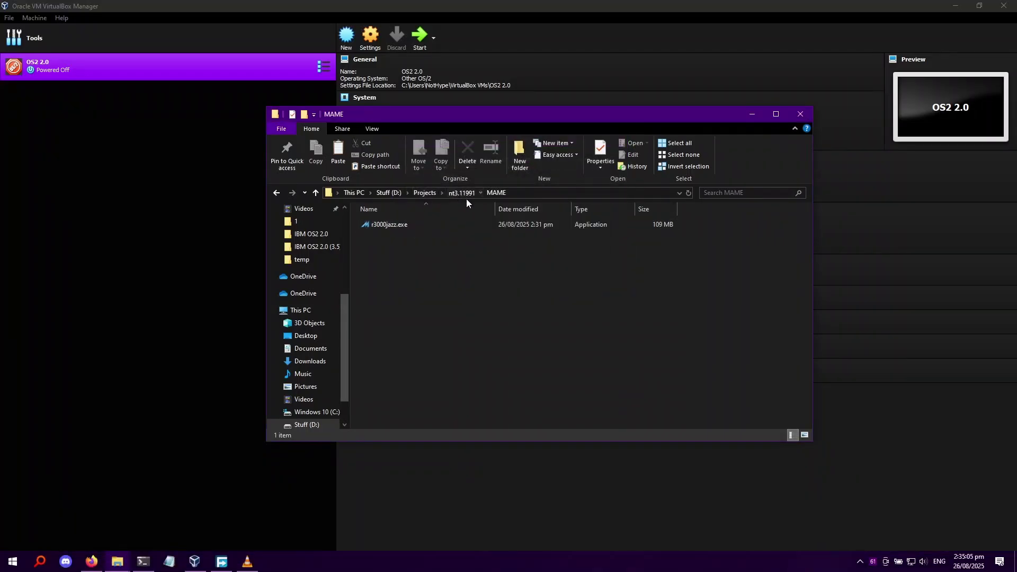
right_click(561, 373)
left_click(600, 271)
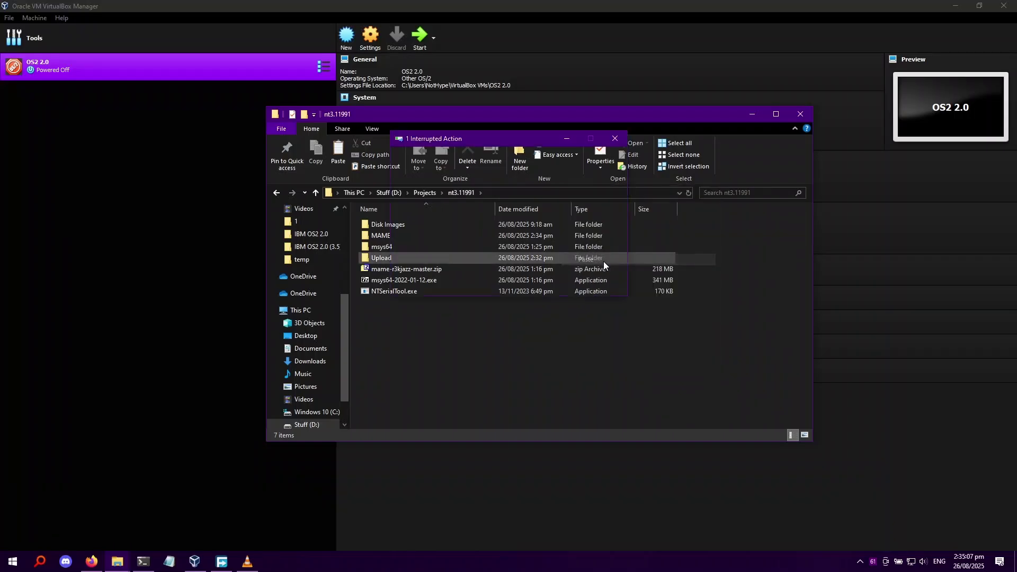
left_click(594, 258)
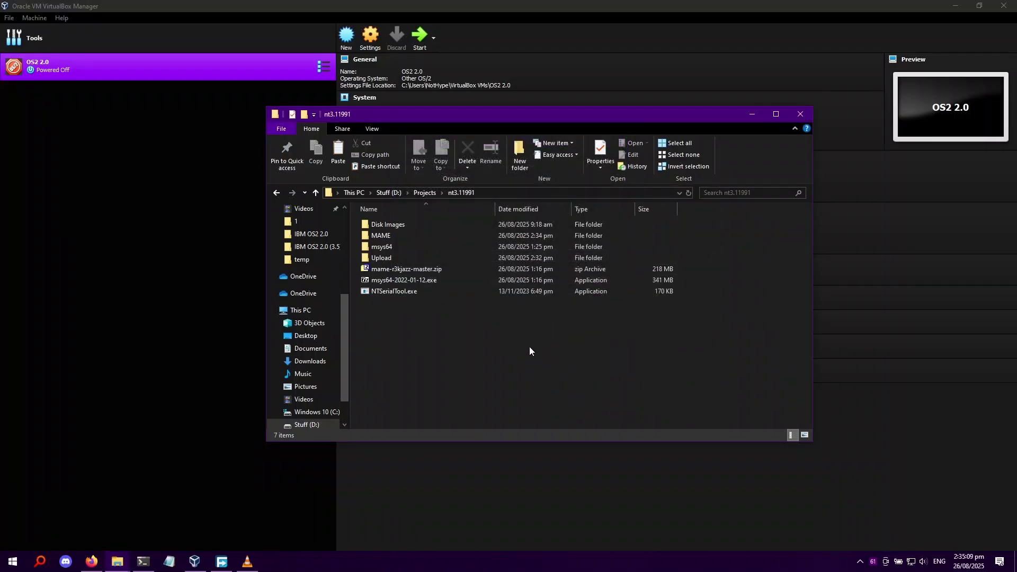
Step: Paste the roms folder into the MAME folder and check the ROM images in its r3000jazz subfolder
right_click(529, 300)
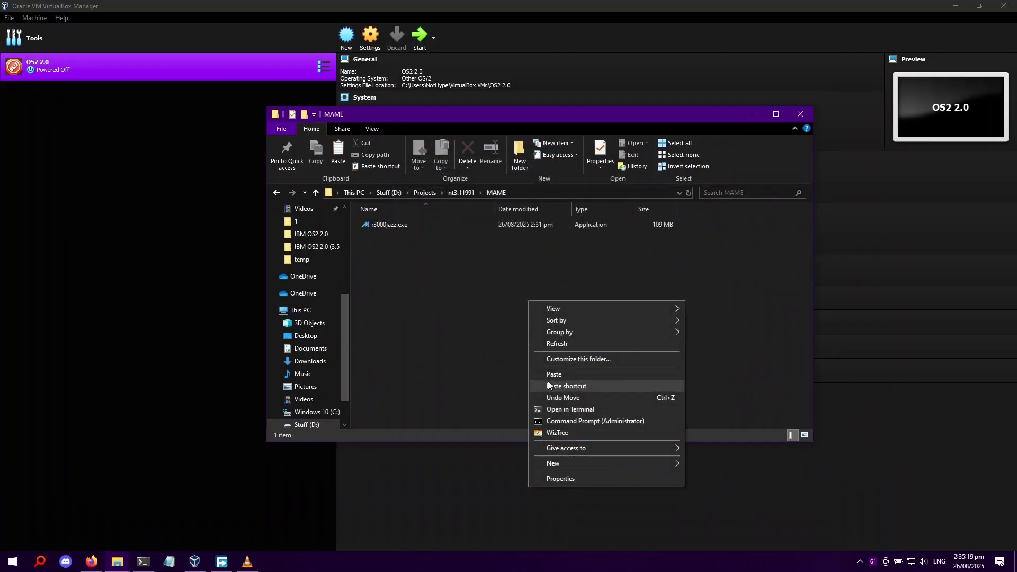
left_click(552, 376)
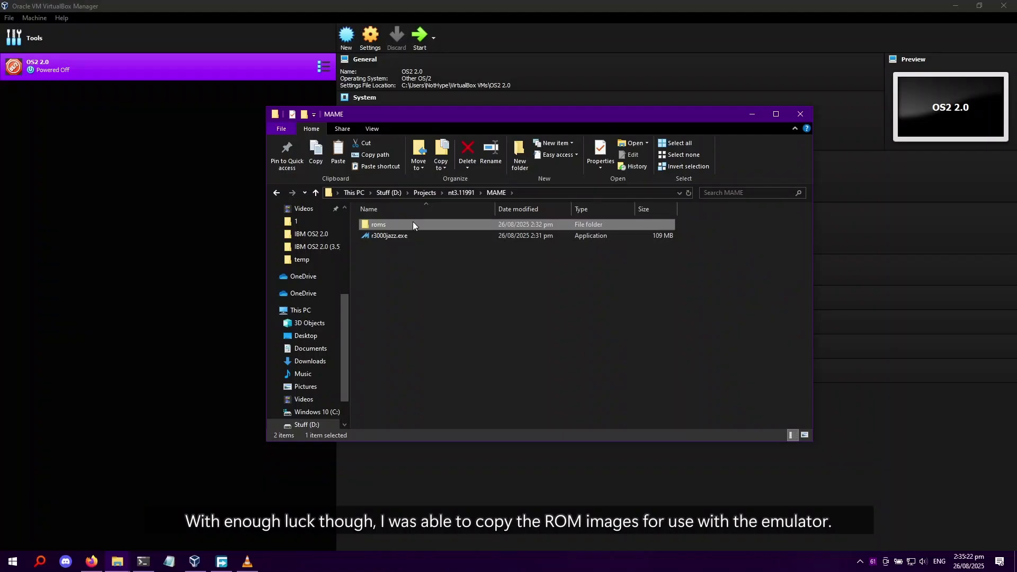
double_click(414, 224)
left_click(371, 227)
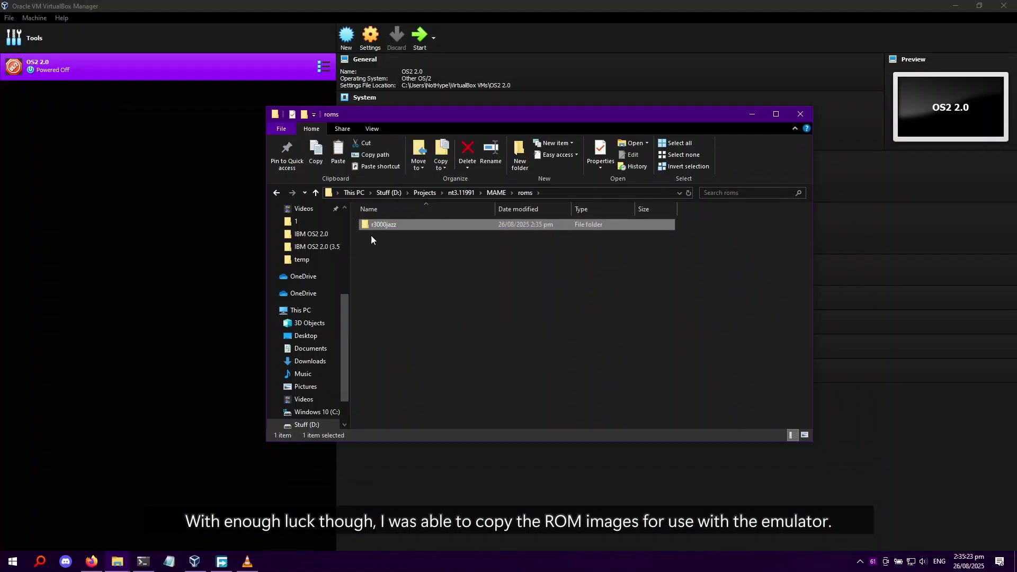
double_click(431, 227)
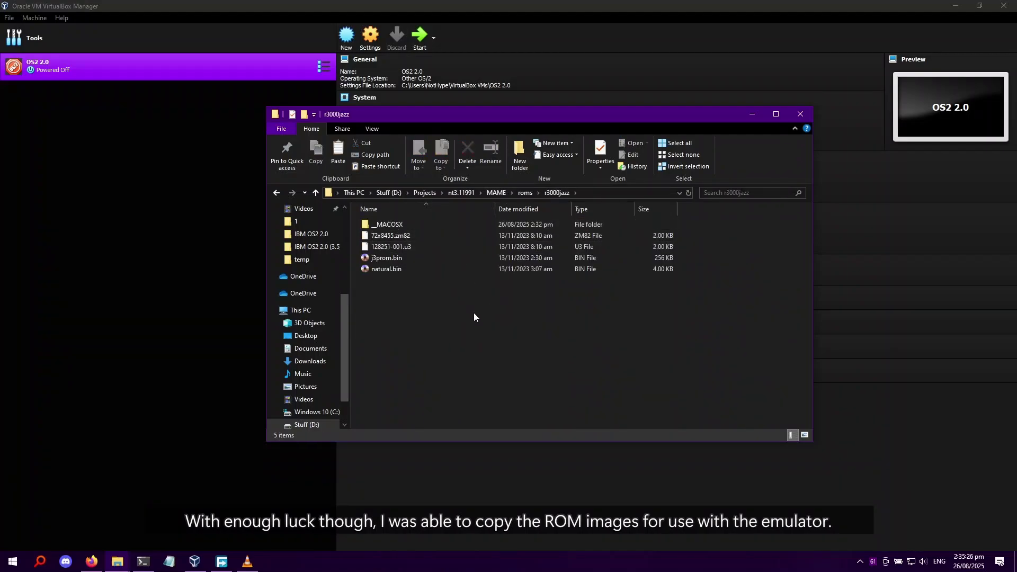
left_click(524, 193)
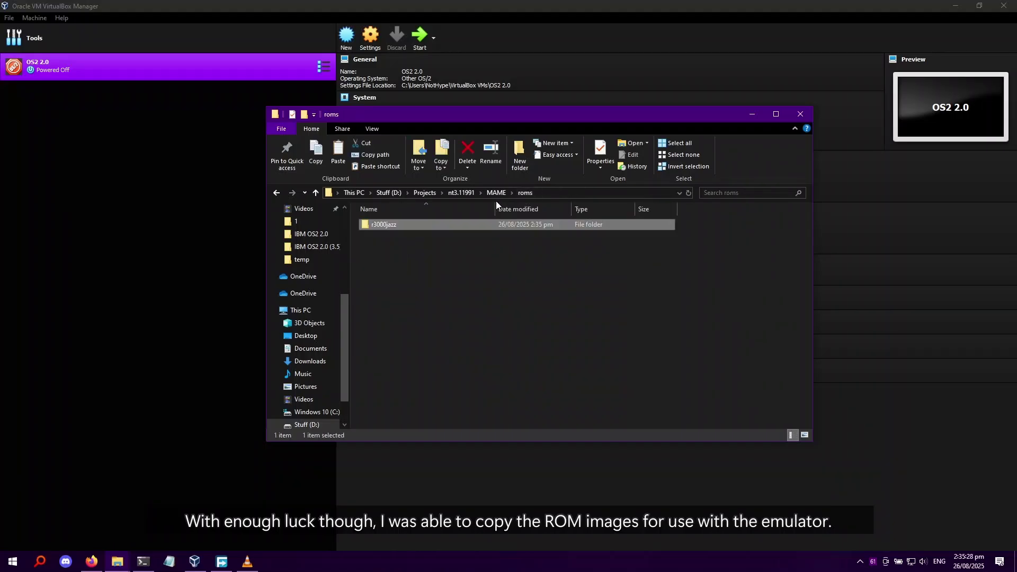
left_click(495, 193)
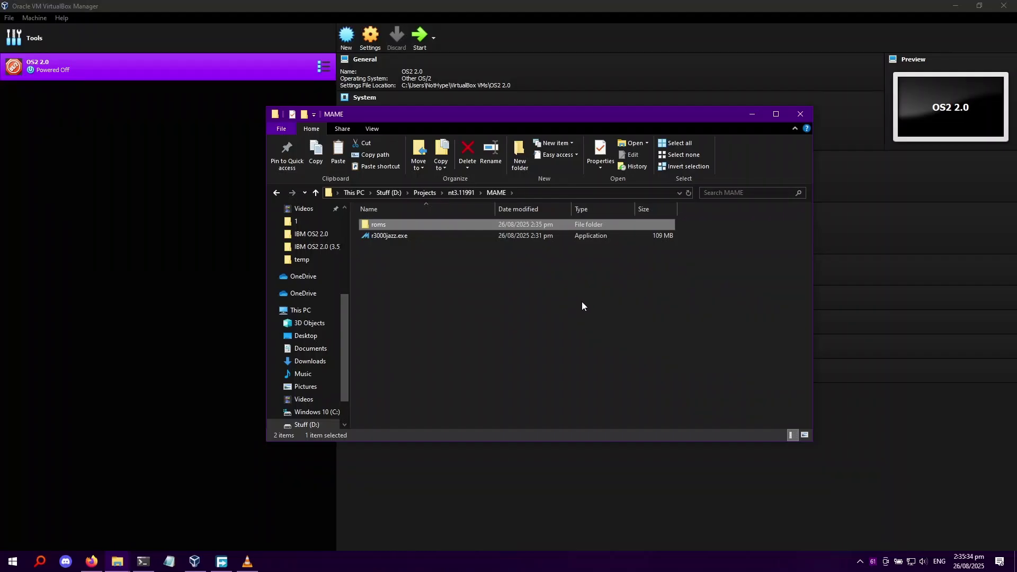
left_click(634, 329)
Step: Switch to Firefox and open the NTSerialTool link from the BetaWiki serial port baudrate section in a new tab
left_click(92, 562)
scroll(291, 358, "down", 5)
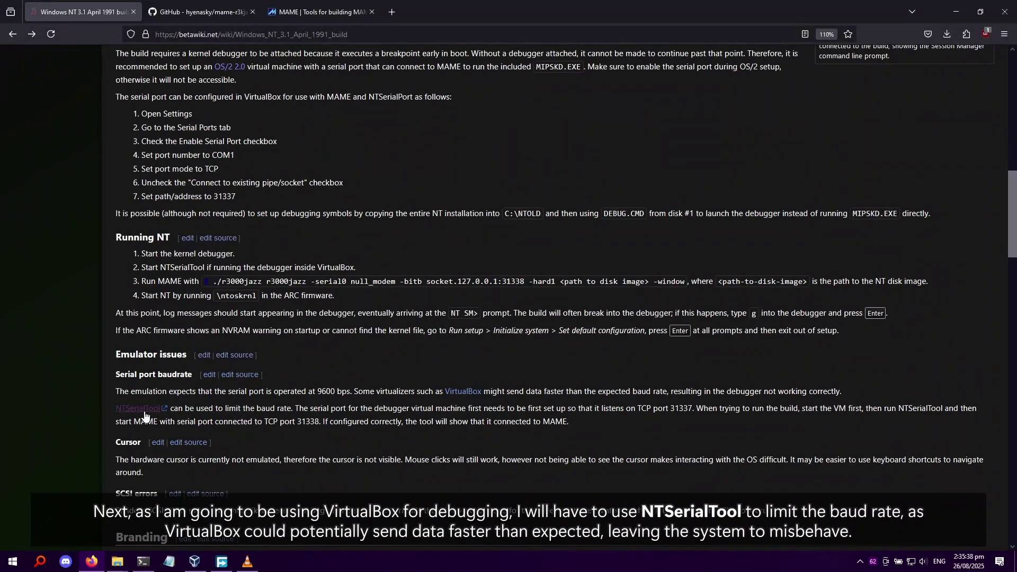
middle_click(143, 410)
left_click(187, 11)
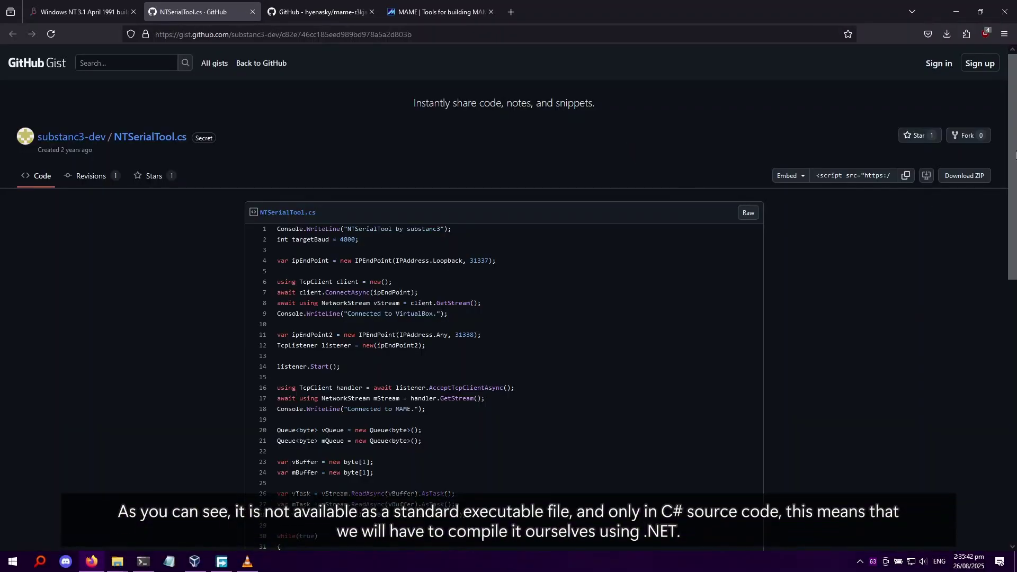
Step: Examine the NTSerialTool.cs source code from the console output and port settings through to the end of the loop
scroll(1015, 153, "down", 3)
scroll(330, 276, "up", 3)
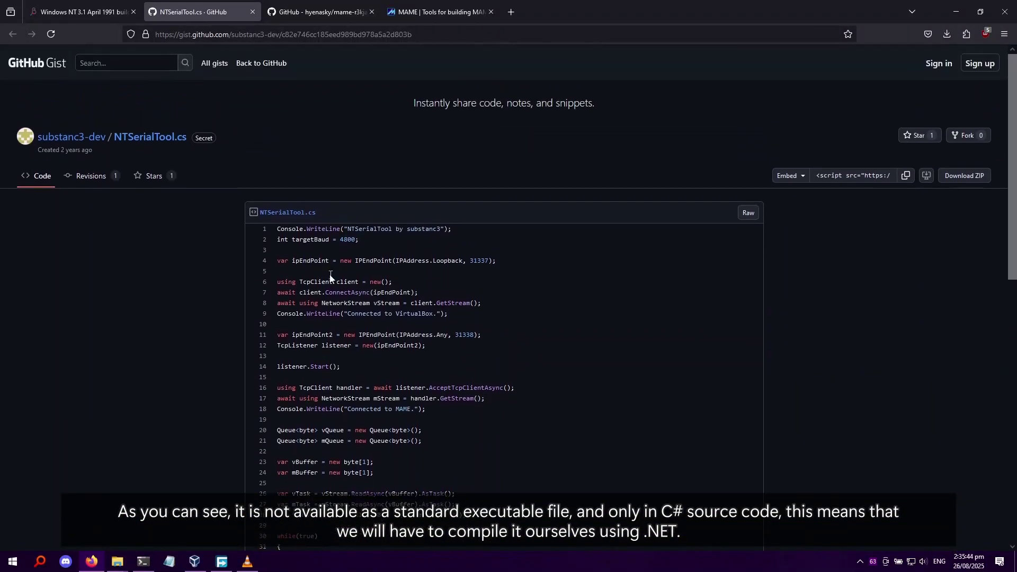
left_click_drag(269, 235, 419, 293)
left_click(515, 345)
scroll(596, 351, "down", 5)
scroll(370, 380, "down", 4)
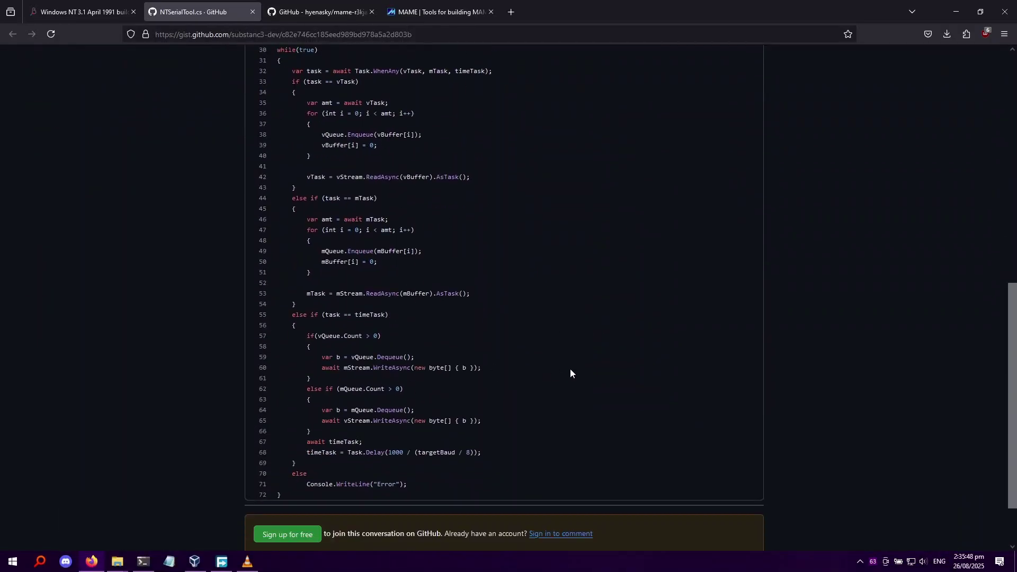
scroll(465, 456, "up", 9)
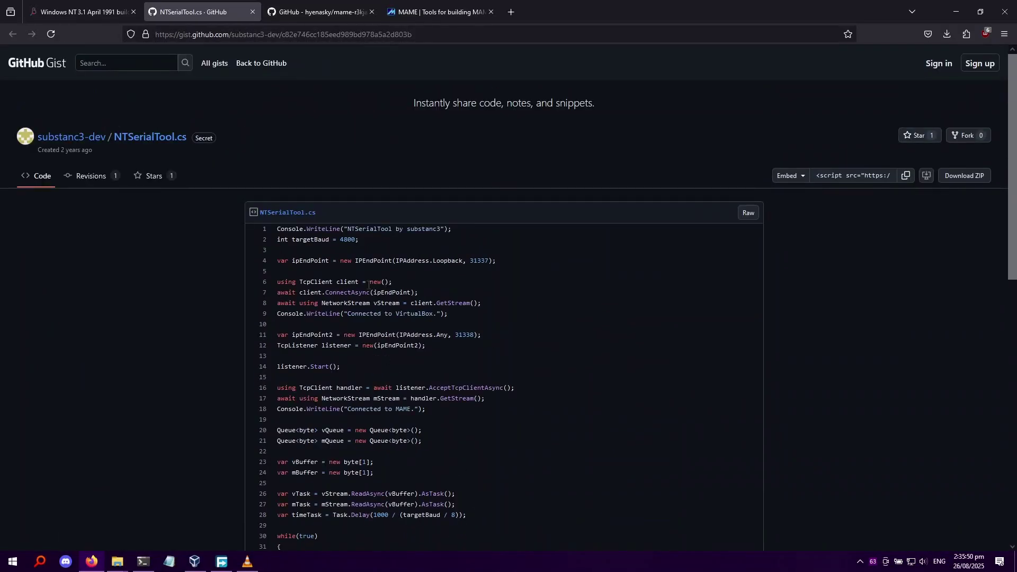
Step: Minimize the browser and locate NTSerialTool.exe in the nt3.11991 folder in File Explorer
left_click(948, 17)
left_click(466, 193)
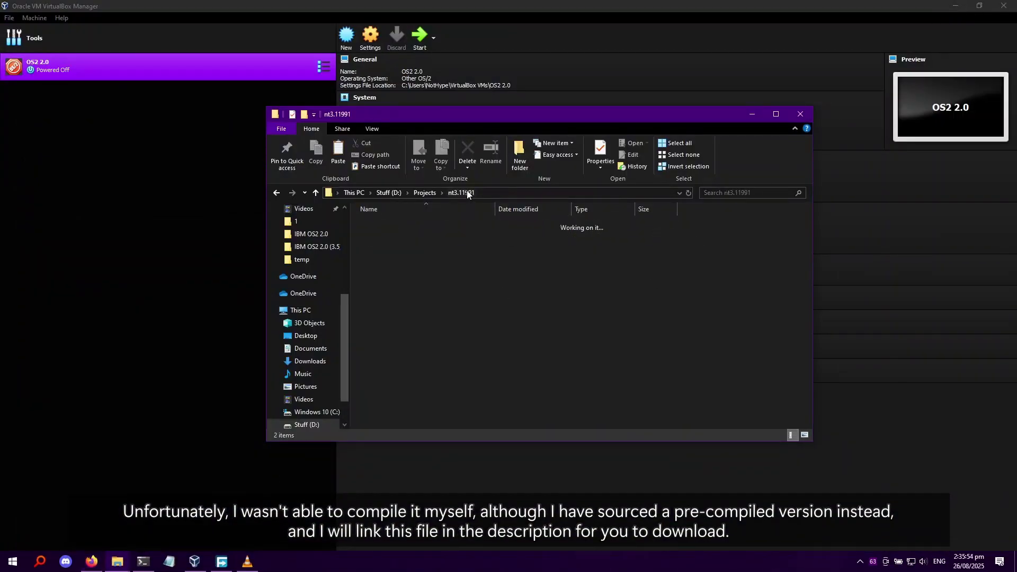
left_click(406, 292)
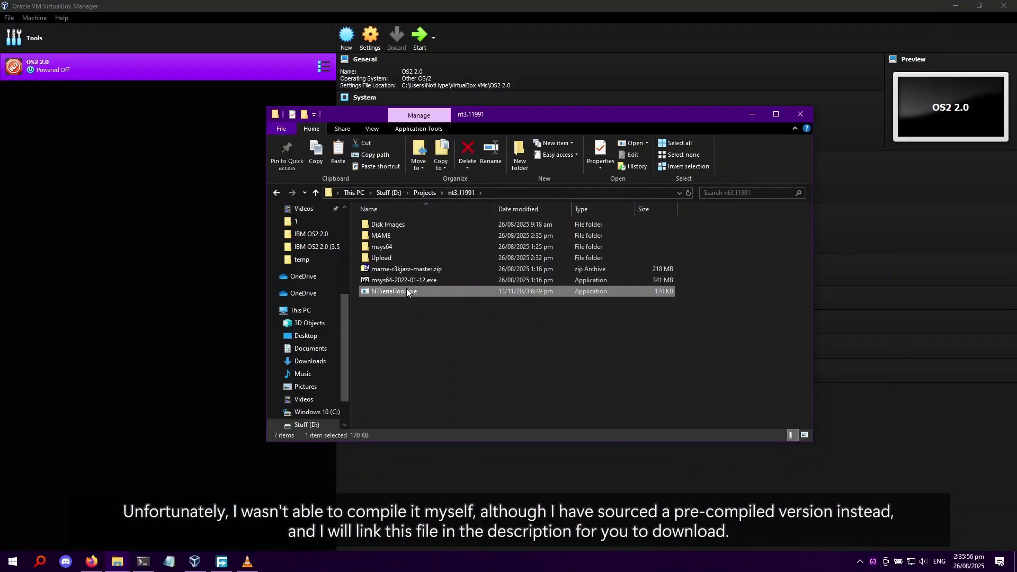
right_click(406, 291)
left_click(480, 467)
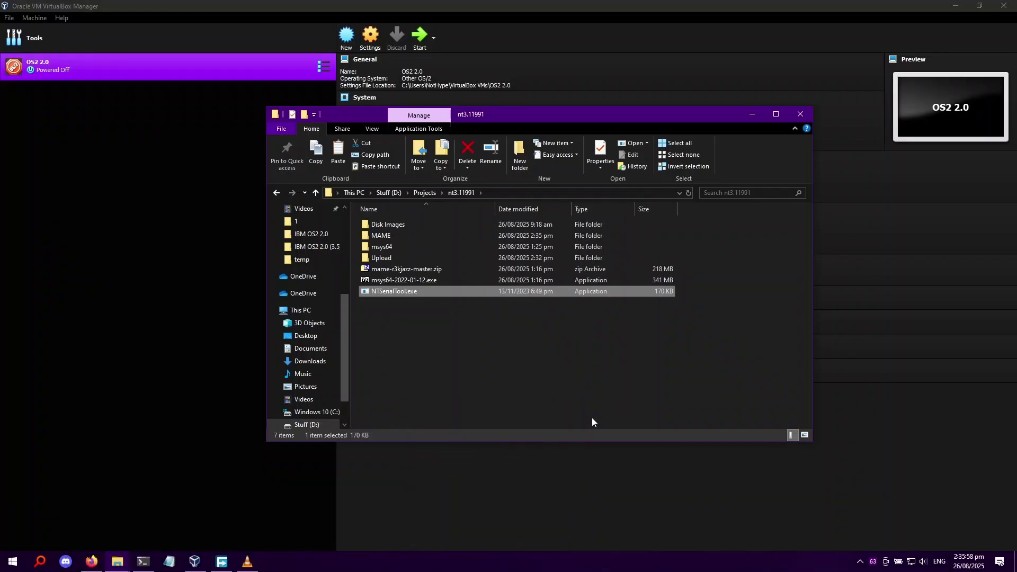
Step: Check the MAME folder, then open the Disk Images folder inside nt3.11991 and refresh its listing
double_click(416, 240)
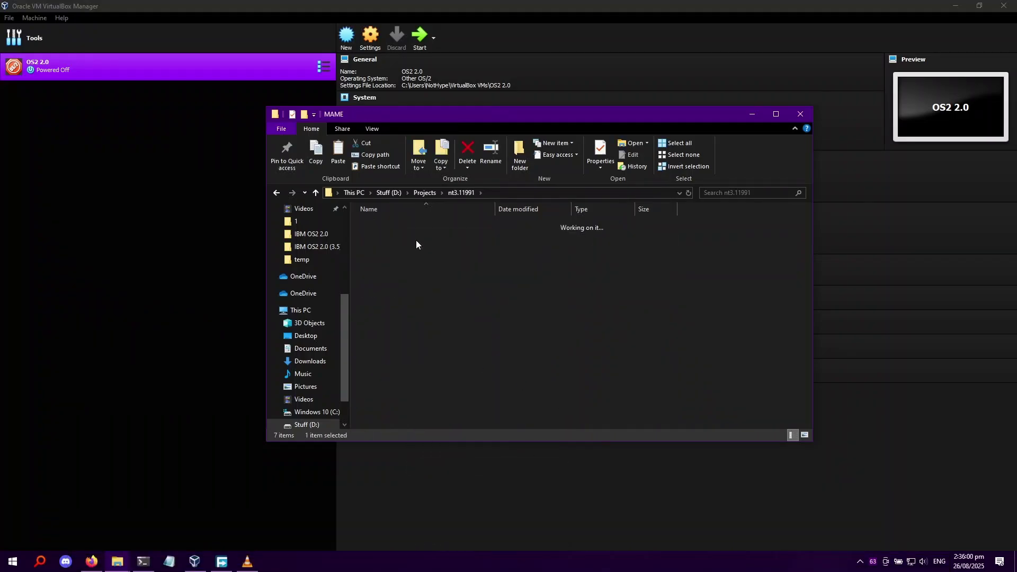
right_click(414, 266)
left_click(491, 228)
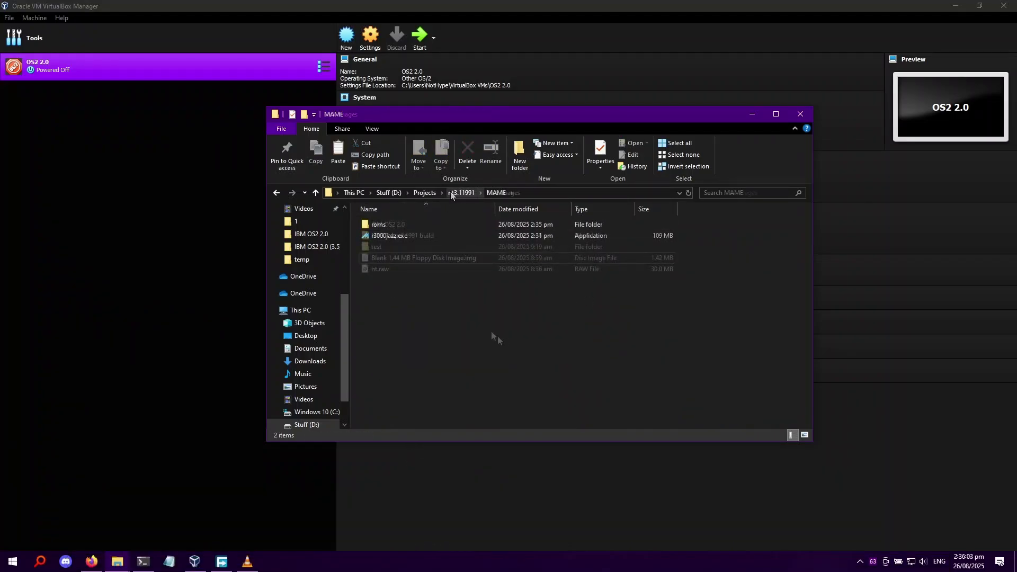
right_click(439, 298)
left_click(472, 345)
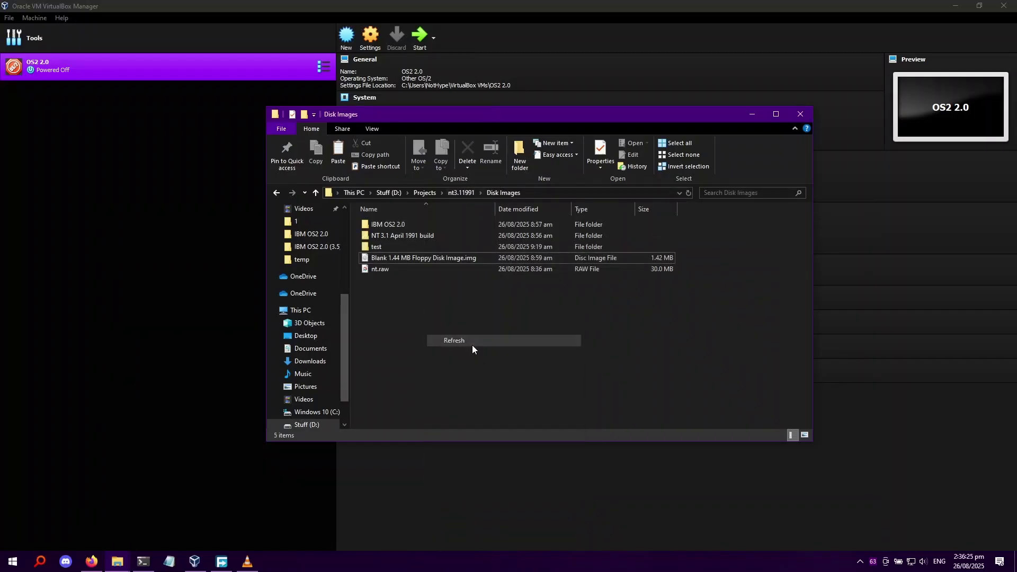
Step: Search for ultraiso and launch UltraISO
key("super")
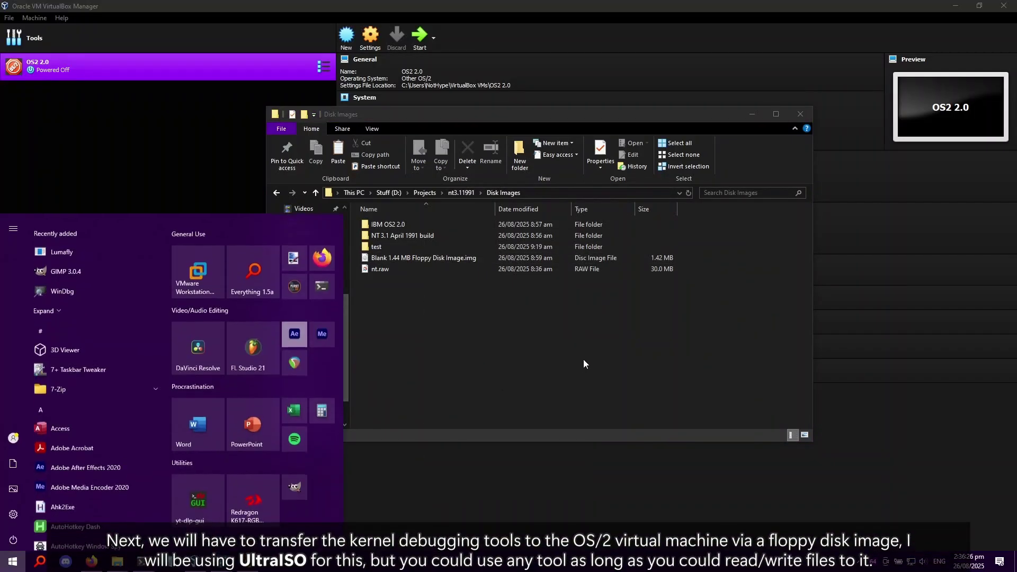
type("ultraiso")
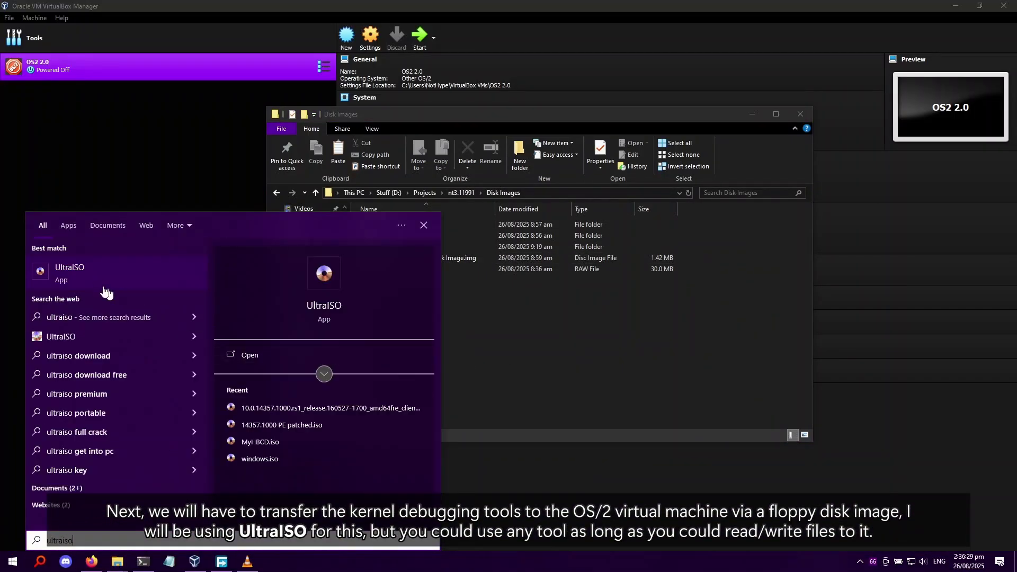
key("Return")
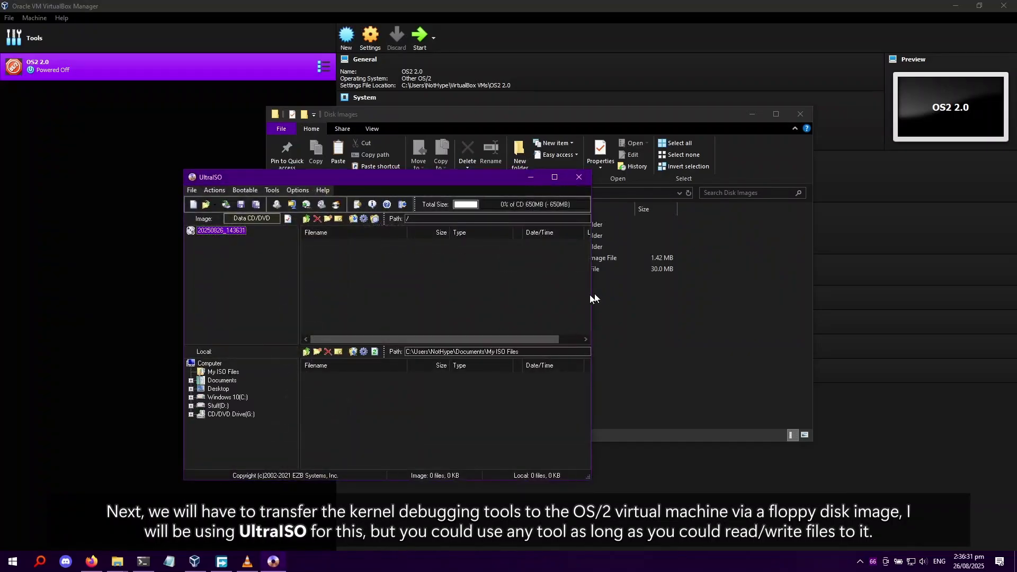
Step: Try to reopen the recent image D:\Projects\NT 3.1 1991\Disk Images\Blank 1.44 MB Floppy Disk Image.img
left_click(191, 191)
mouse_move(192, 222)
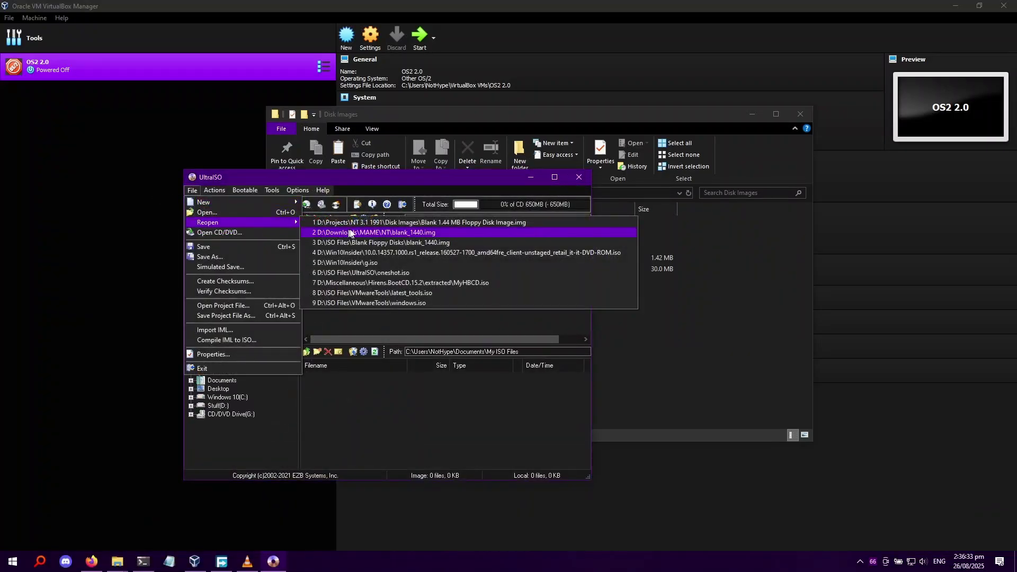
left_click(378, 221)
left_click(595, 316)
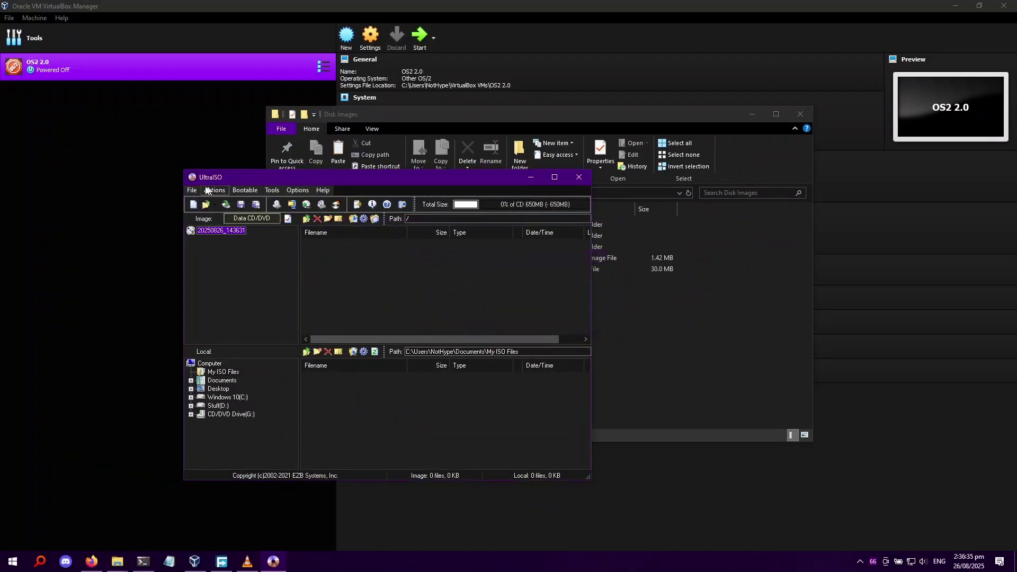
Step: Bring up the dialog for opening an image file and go to the folder d:\projects
left_click(191, 190)
key("Escape")
key("ctrl+o")
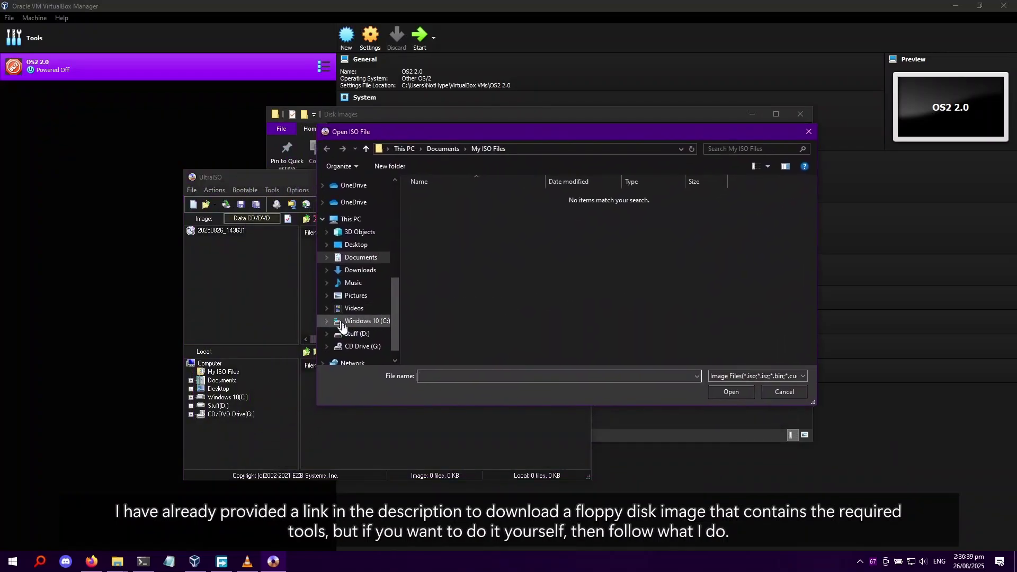
key("alt+d")
type("d:")
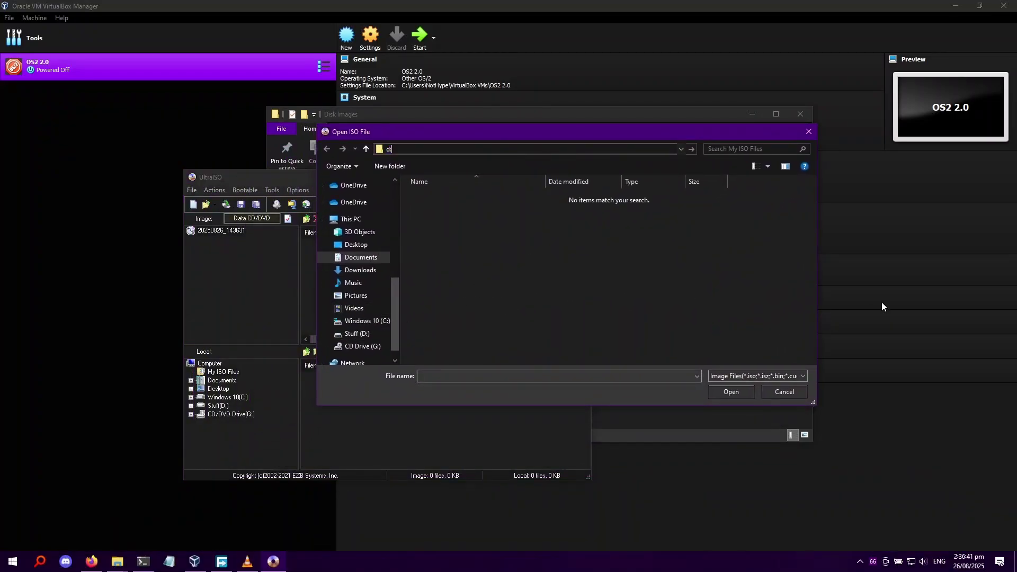
type("\rp")
key("BackSpace")
key("BackSpace")
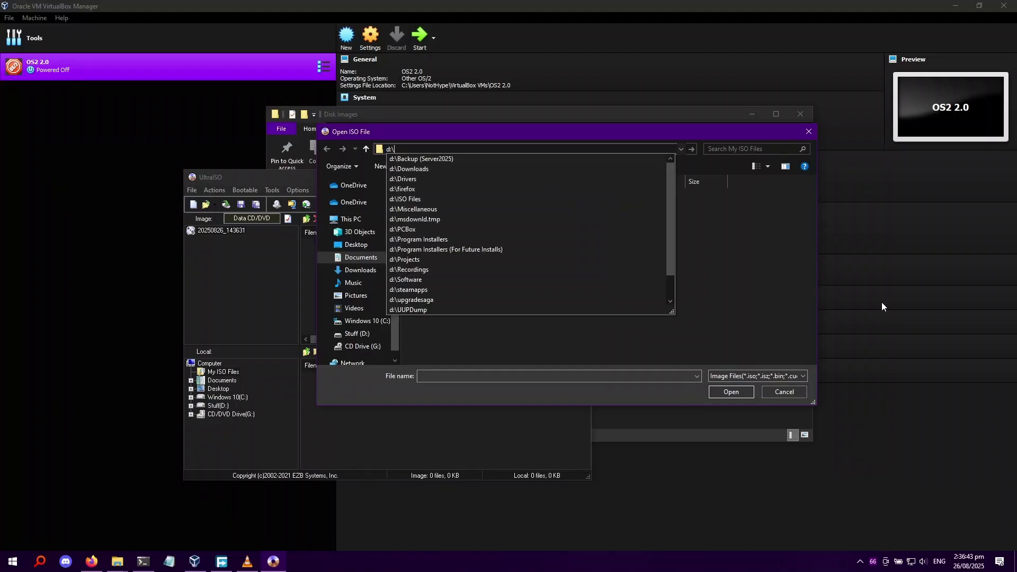
type("projects")
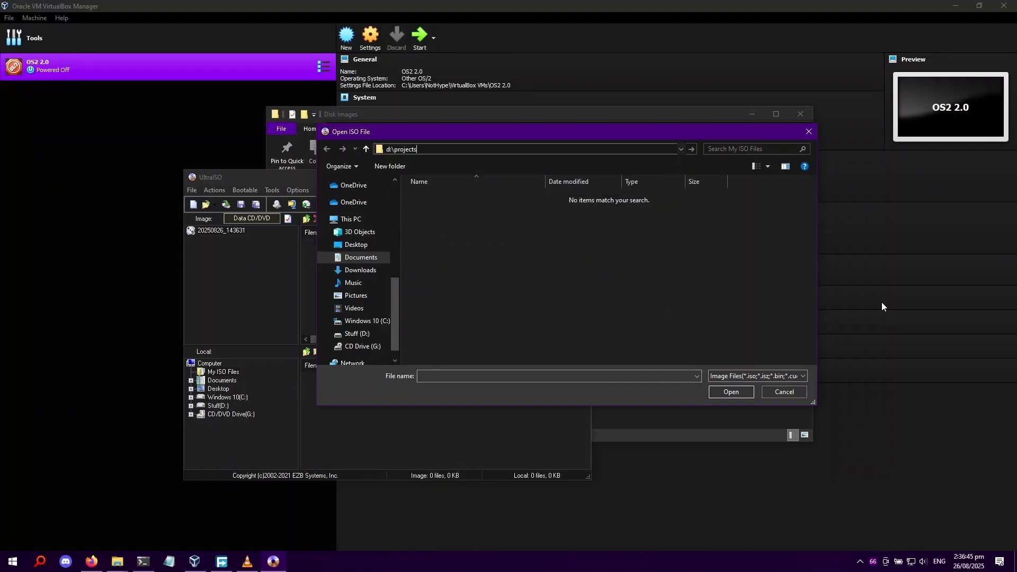
key("Return")
Step: Open Blank 1.44 MB Floppy Disk Image.img from nt3.11991\Disk Images and move the UltraISO window aside to reveal File Explorer
double_click(438, 264)
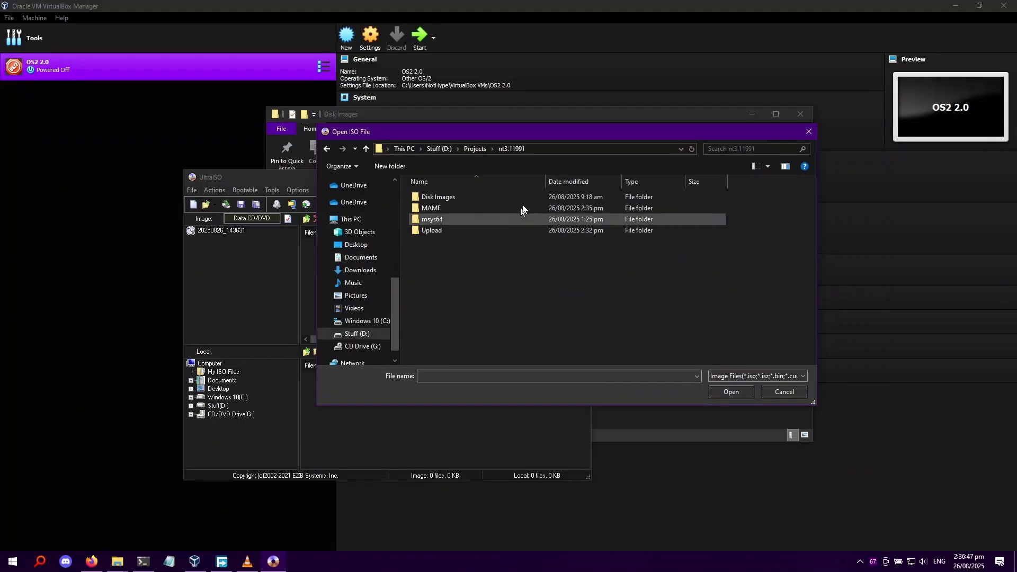
double_click(526, 196)
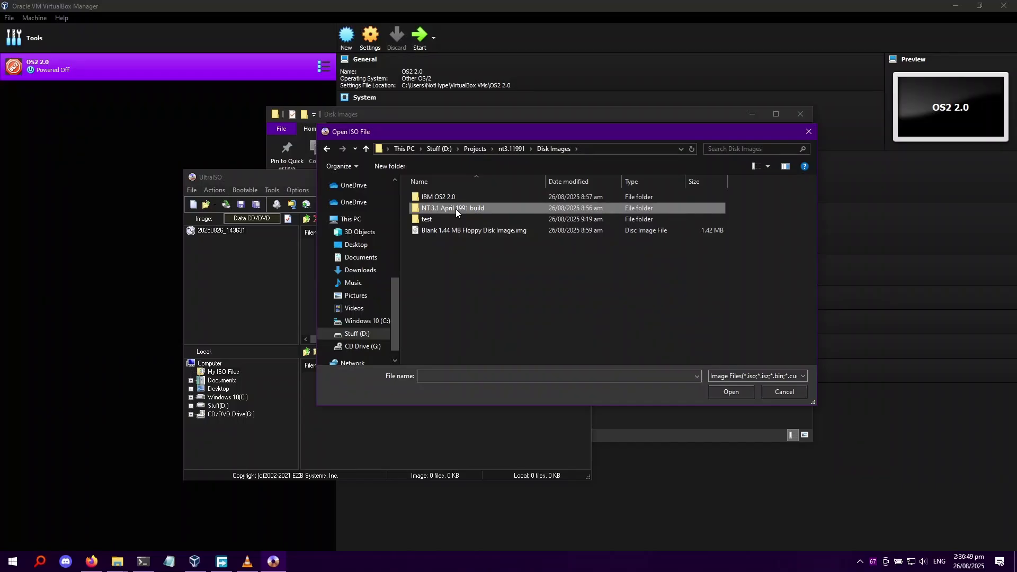
left_click(456, 231)
double_click(512, 231)
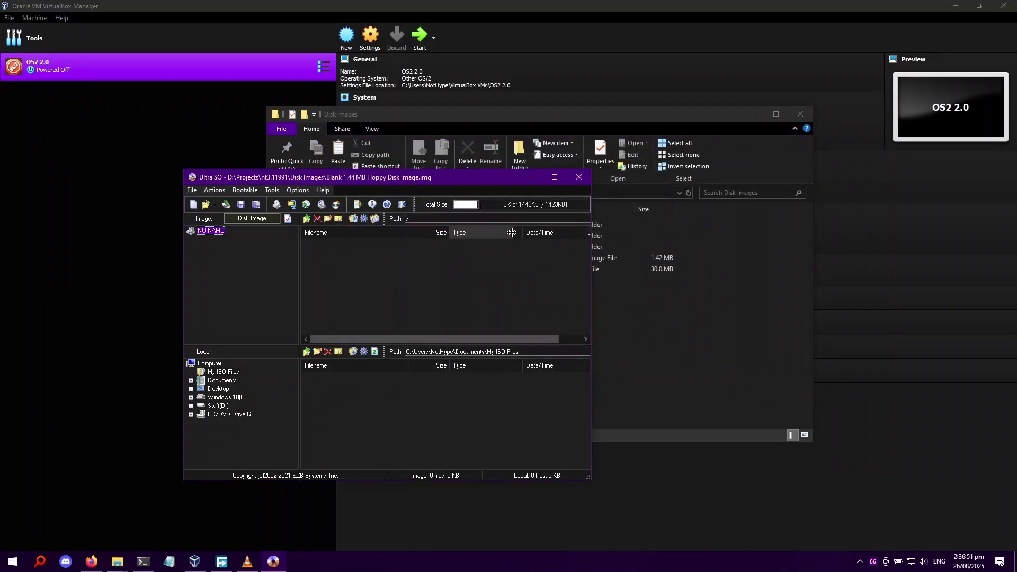
left_click_drag(312, 180, 219, 163)
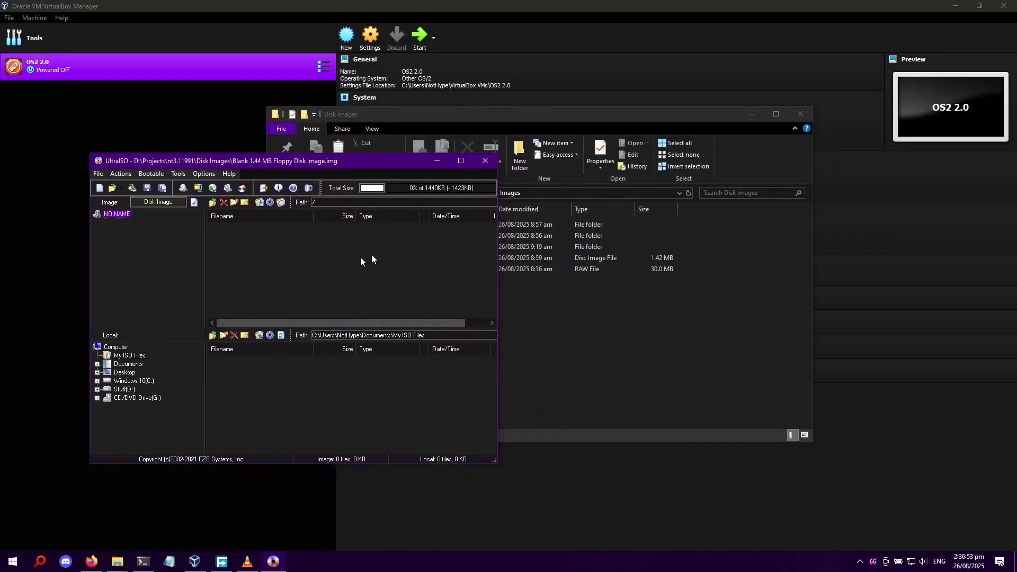
Step: In File Explorer, open JEFFPAR-WOW-REVERSI-MIPS-DISK1.img from the NT 3.1 April 1991 build folder as a 7-Zip archive
left_click(519, 296)
double_click(409, 236)
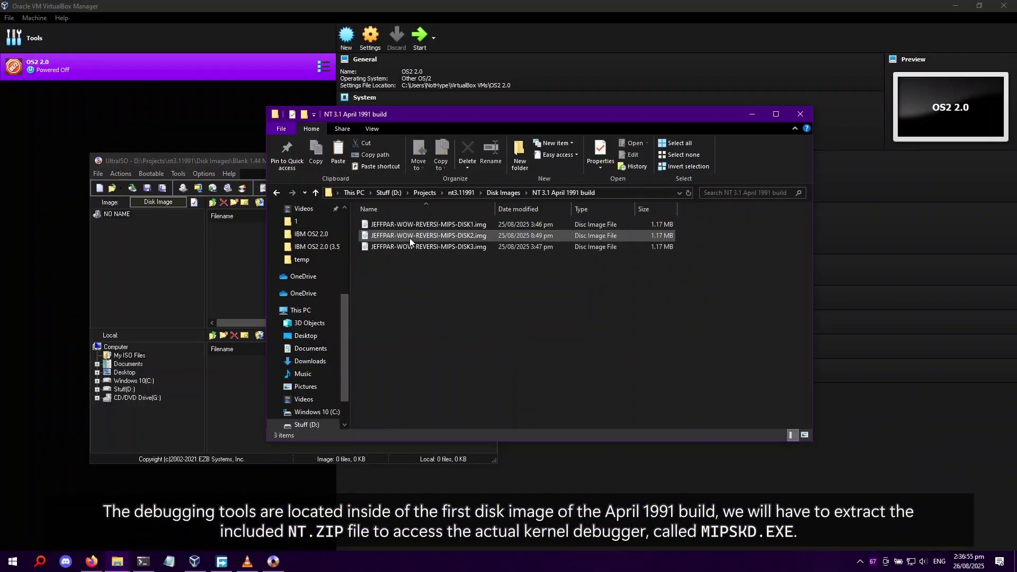
left_click(443, 222)
right_click(393, 228)
mouse_move(462, 284)
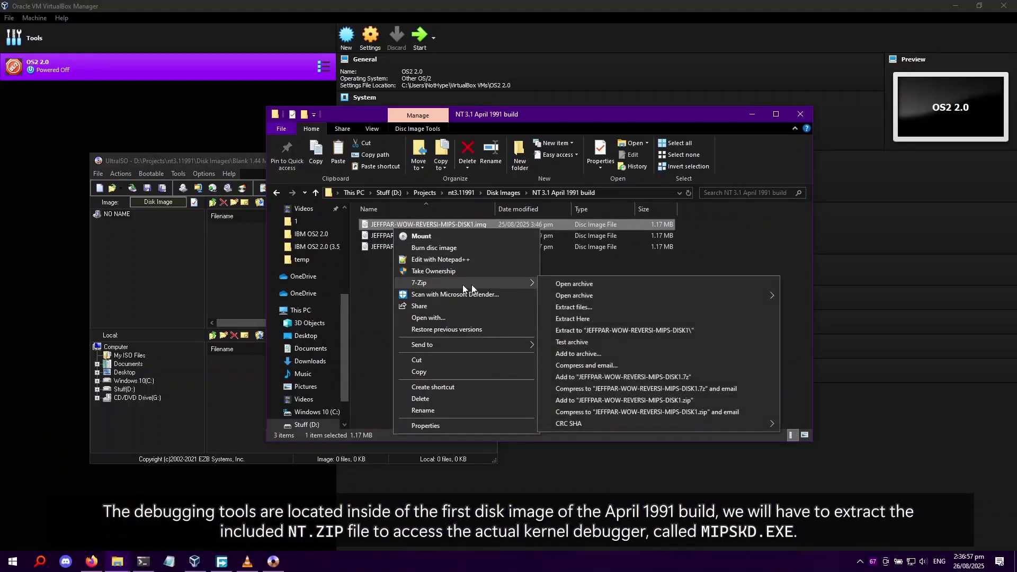
left_click(579, 284)
left_click_drag(341, 174, 546, 173)
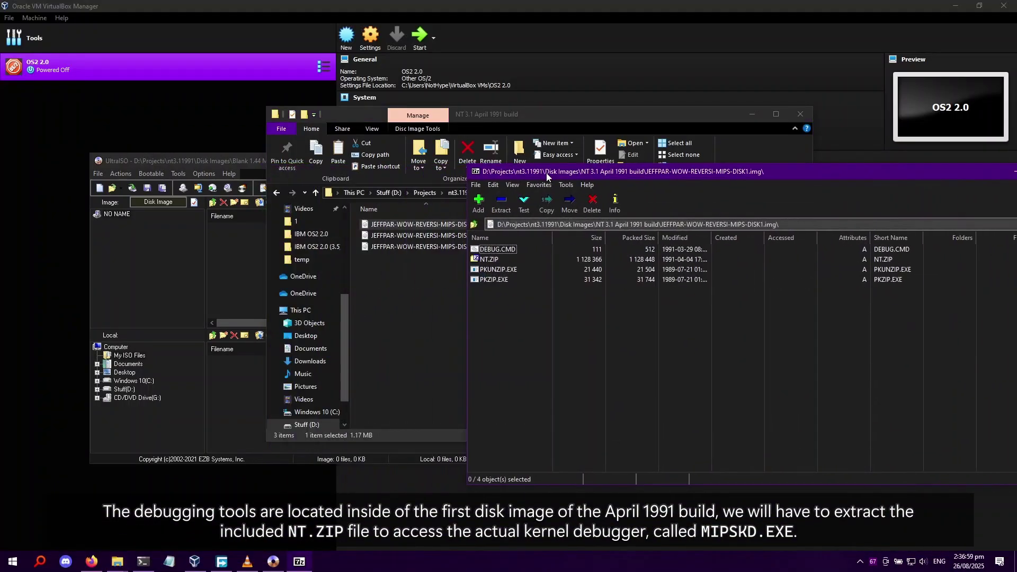
Step: Extract all files of the first disk image into the NT 3.1 April 1991 build folder and close the archive window
left_click_drag(511, 289, 422, 320)
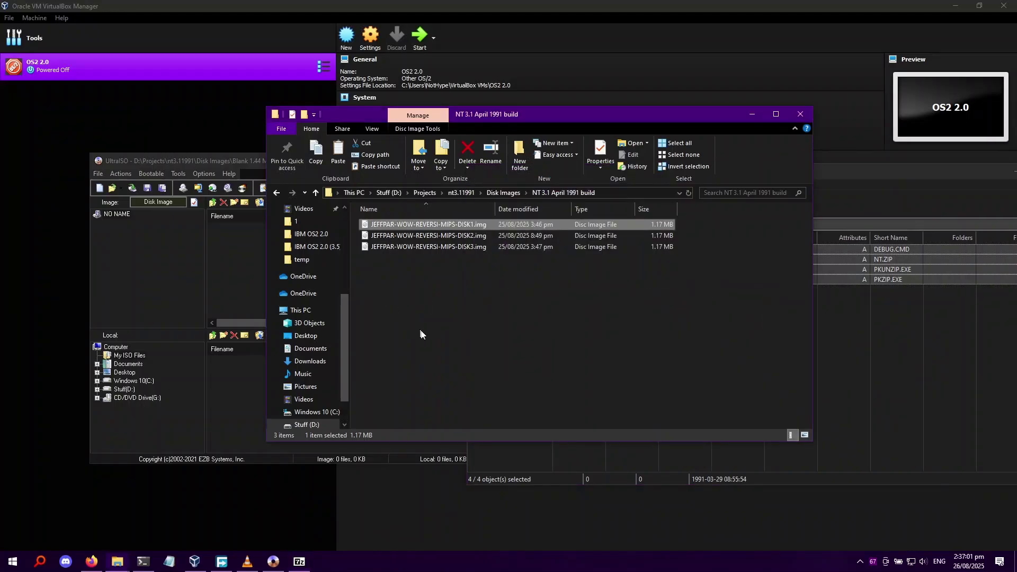
left_click(458, 346)
left_click(851, 170)
left_click_drag(850, 170, 523, 161)
left_click(701, 156)
Step: Extract NT.ZIP with 7-Zip into a subfolder named NT
left_click(380, 268)
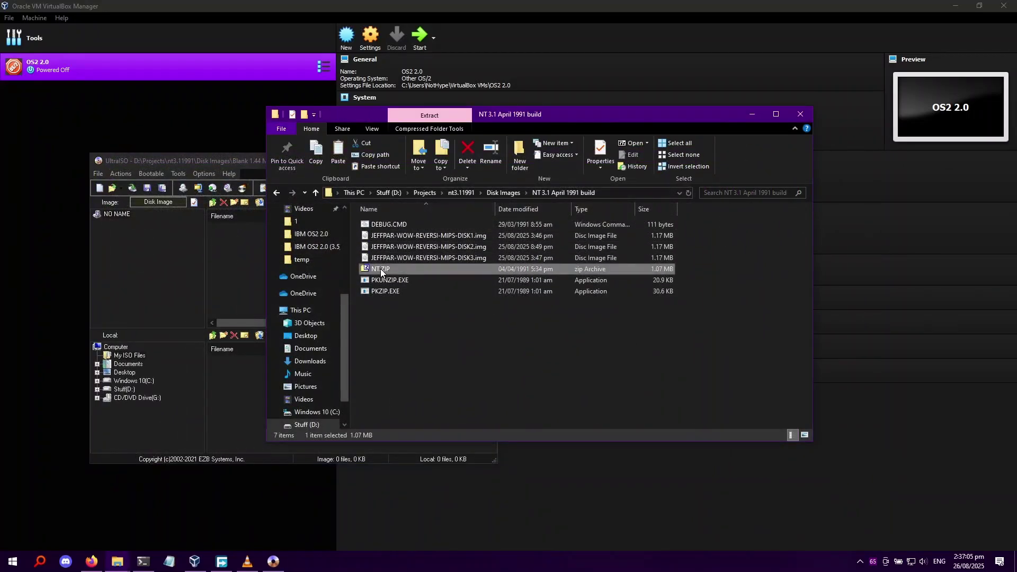
right_click(381, 268)
mouse_move(406, 312)
left_click(599, 338)
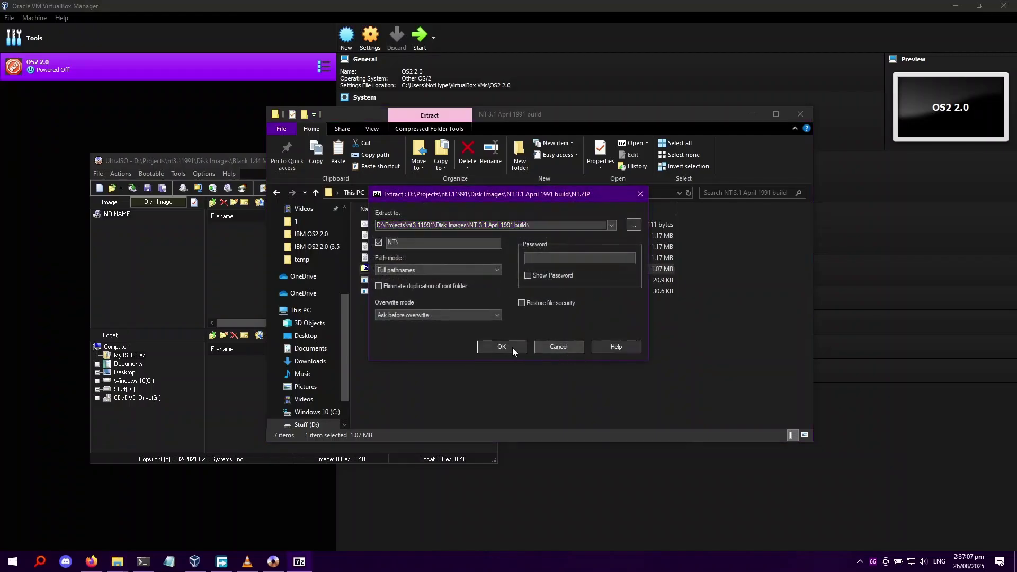
left_click(506, 346)
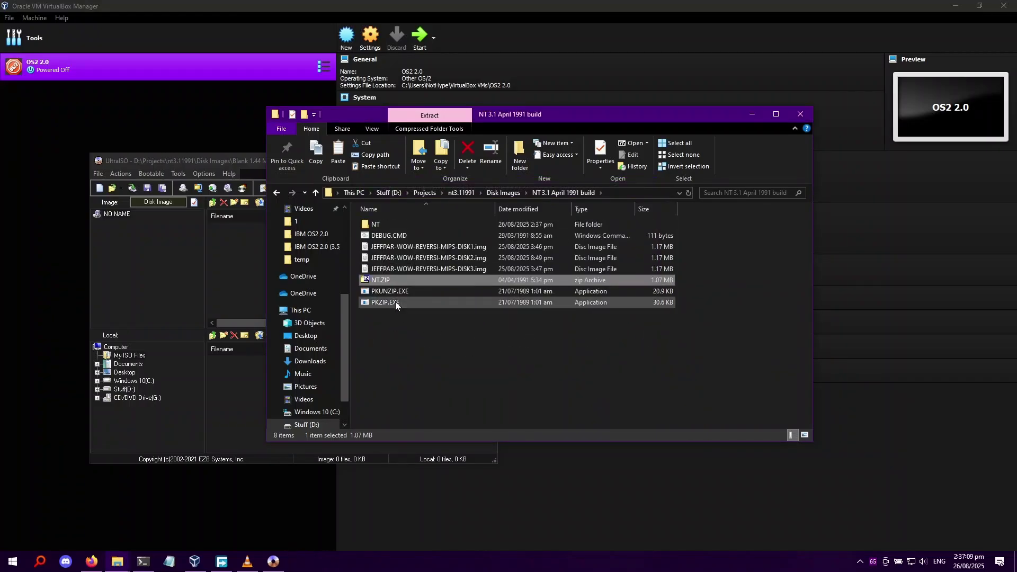
Step: Delete DEBUG.CMD, PKUNZIP.EXE, PKZIP.EXE and NT.ZIP from the NT 3.1 April 1991 build folder
left_click_drag(393, 315, 395, 291)
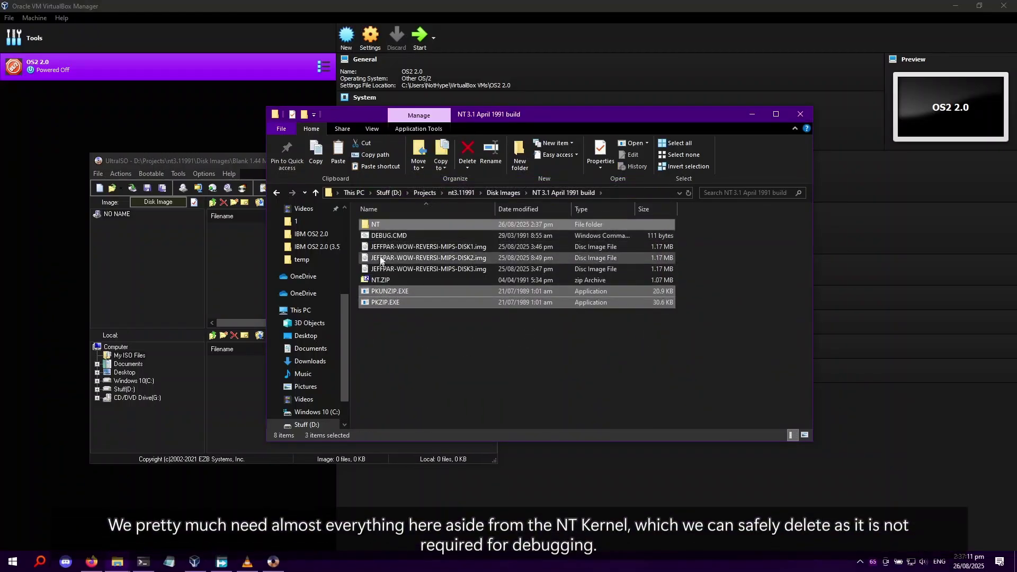
left_click(384, 235)
left_click(383, 291, "ctrl")
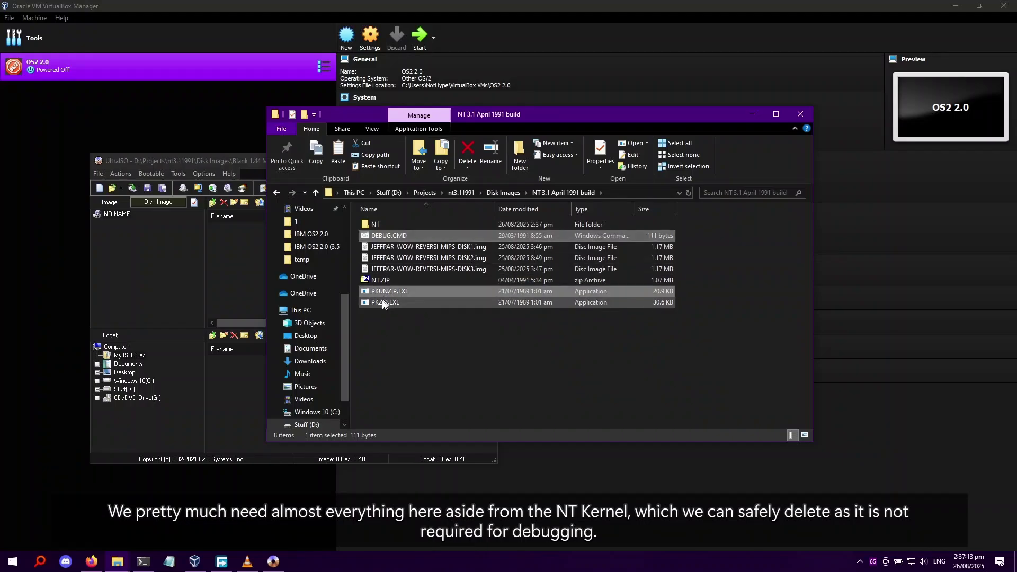
left_click(384, 302, "ctrl")
key("Delete")
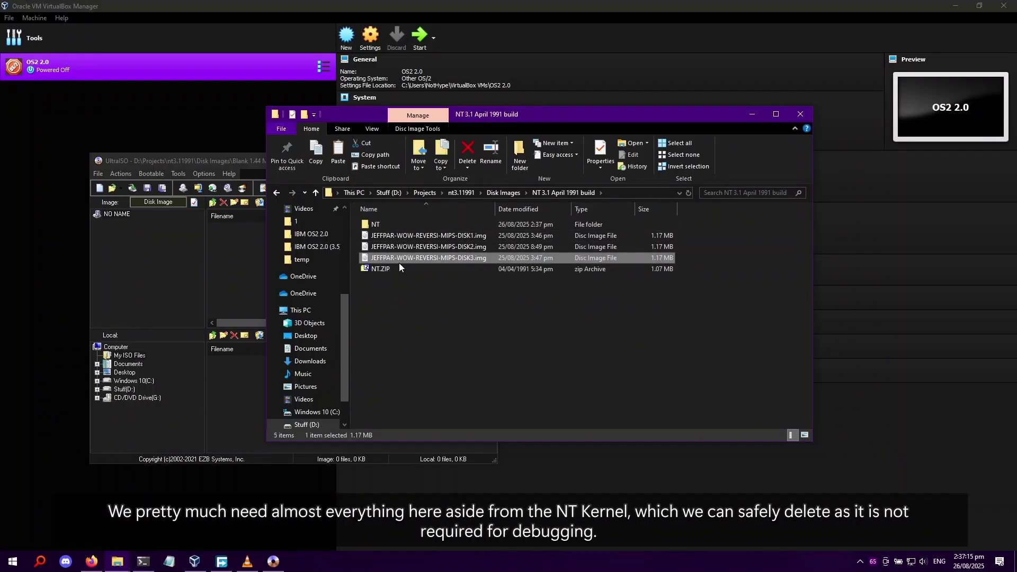
left_click(400, 268)
key("Delete")
key("Return")
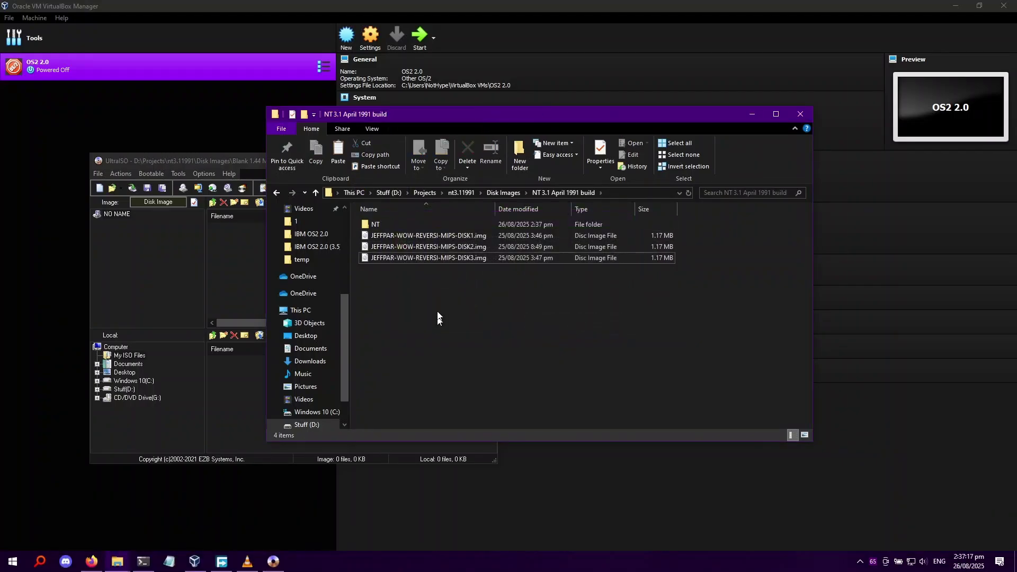
Step: Open the extracted NT folder and delete NTOSKRNL.EXE
double_click(375, 223)
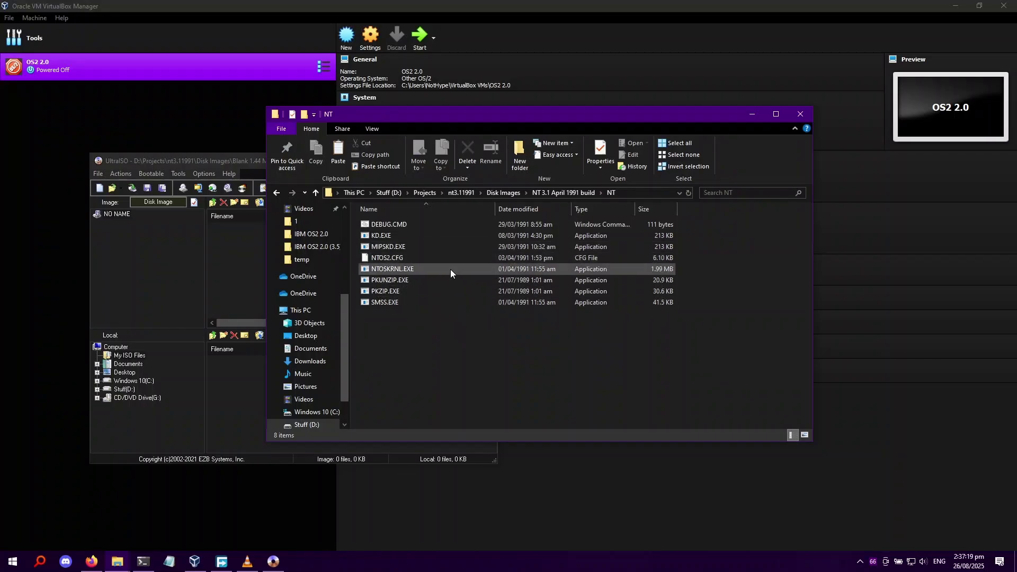
left_click(439, 258)
left_click(449, 270)
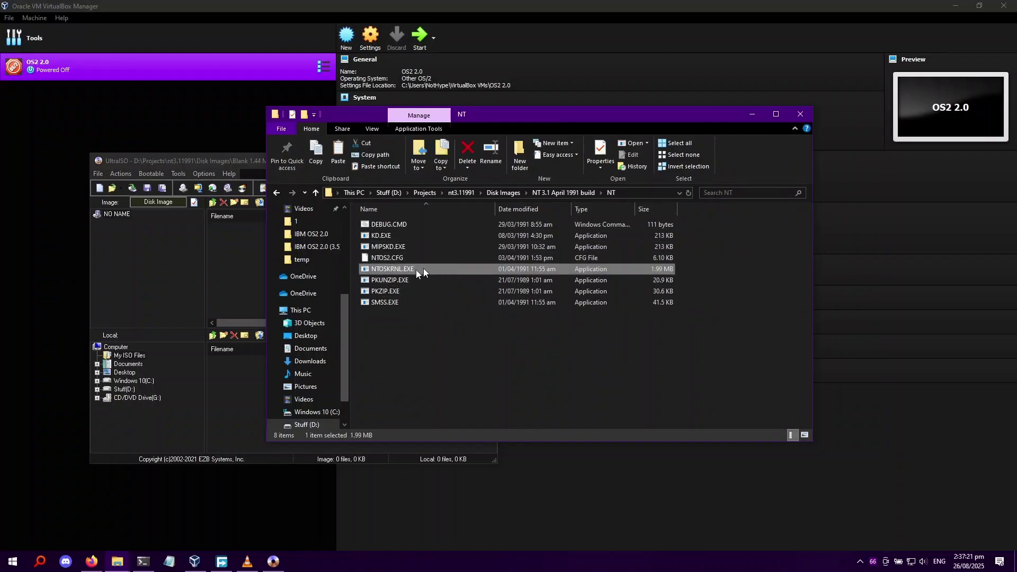
key("Delete")
key("Return")
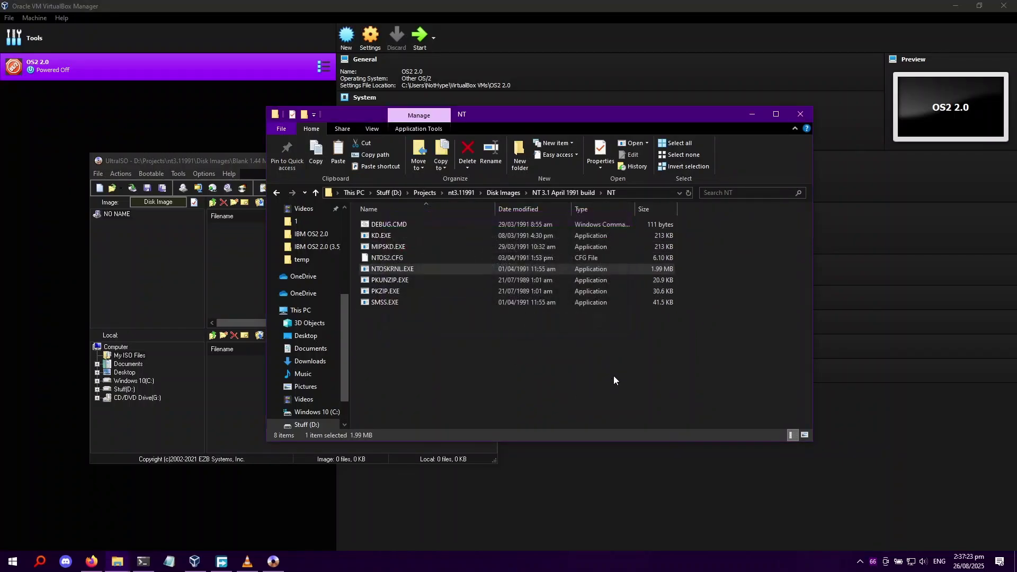
Step: Add all files remaining in the NT folder to the blank floppy image, save it and close UltraISO
left_click_drag(613, 380, 375, 222)
left_click_drag(377, 225, 242, 257)
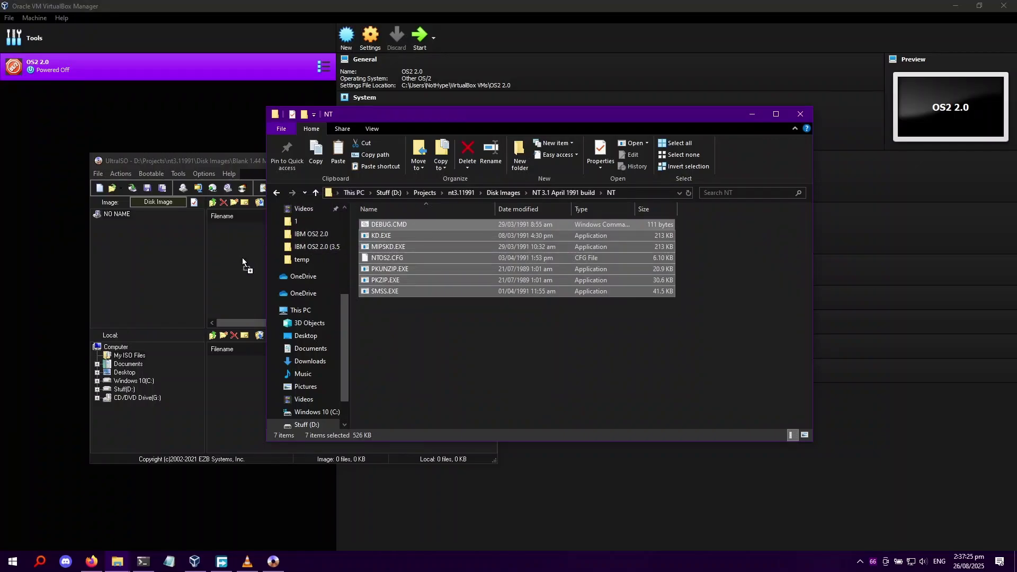
left_click(183, 281)
left_click(98, 173)
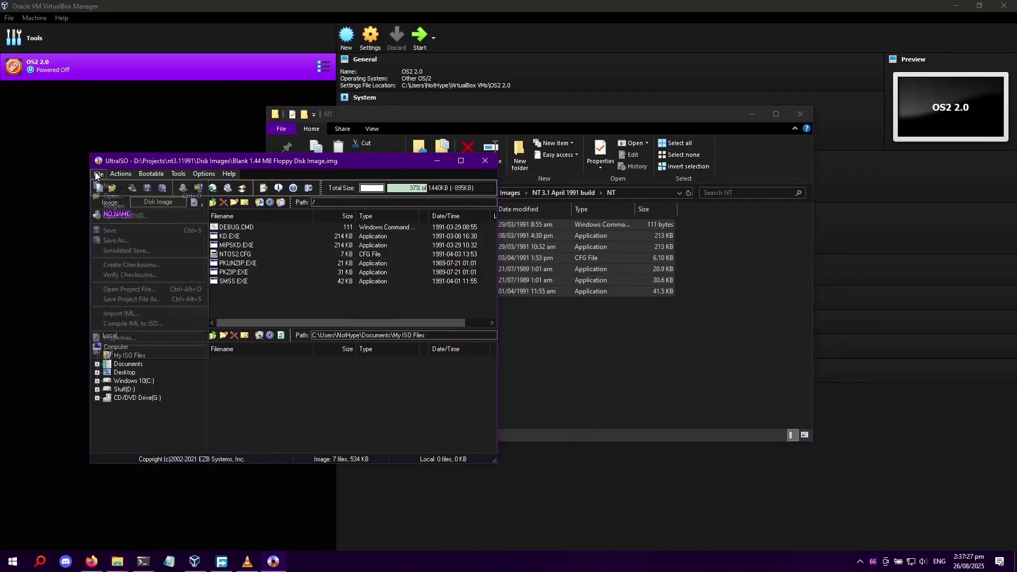
left_click(98, 231)
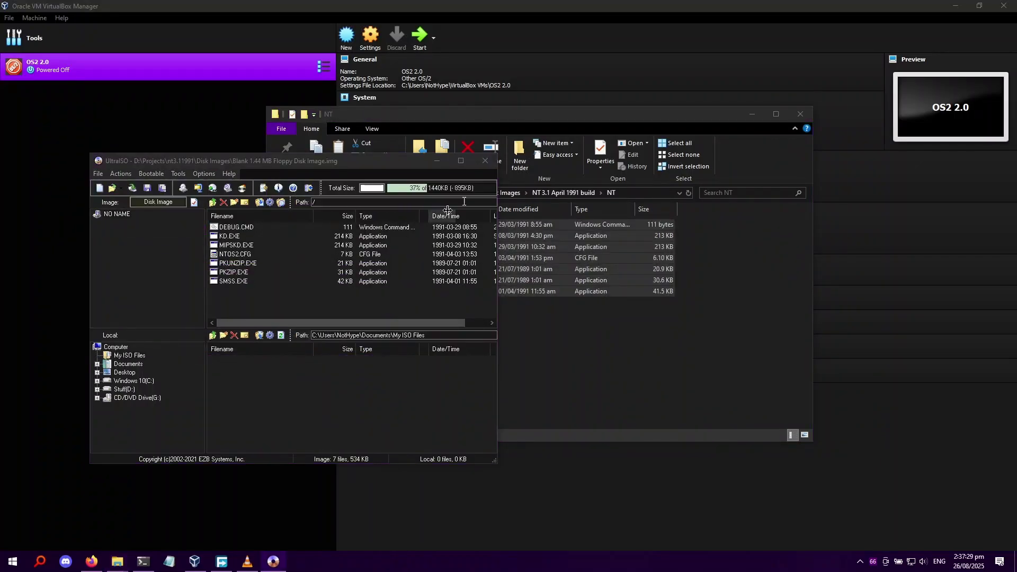
left_click(485, 160)
left_click(505, 193)
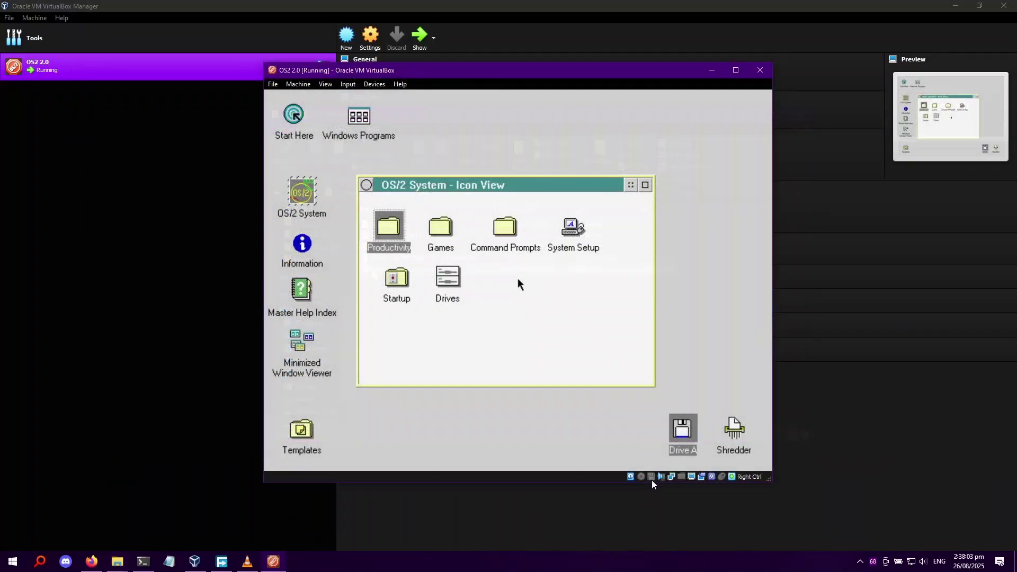
Step: Insert the prepared floppy image from the Disk Images folder into the OS2 2.0 virtual machine's floppy drive
left_click(650, 475)
left_click(695, 383)
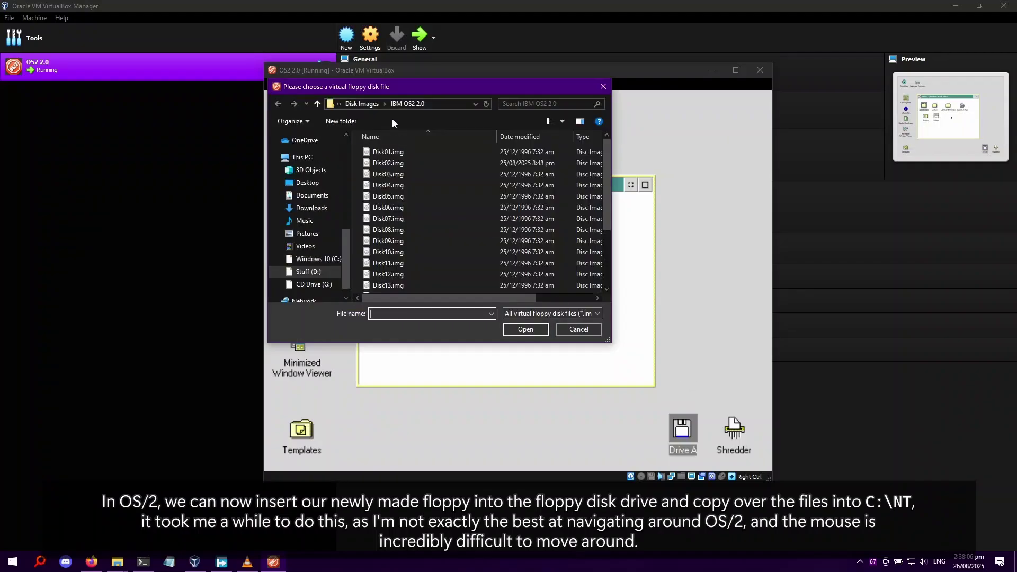
left_click(365, 100)
double_click(399, 185)
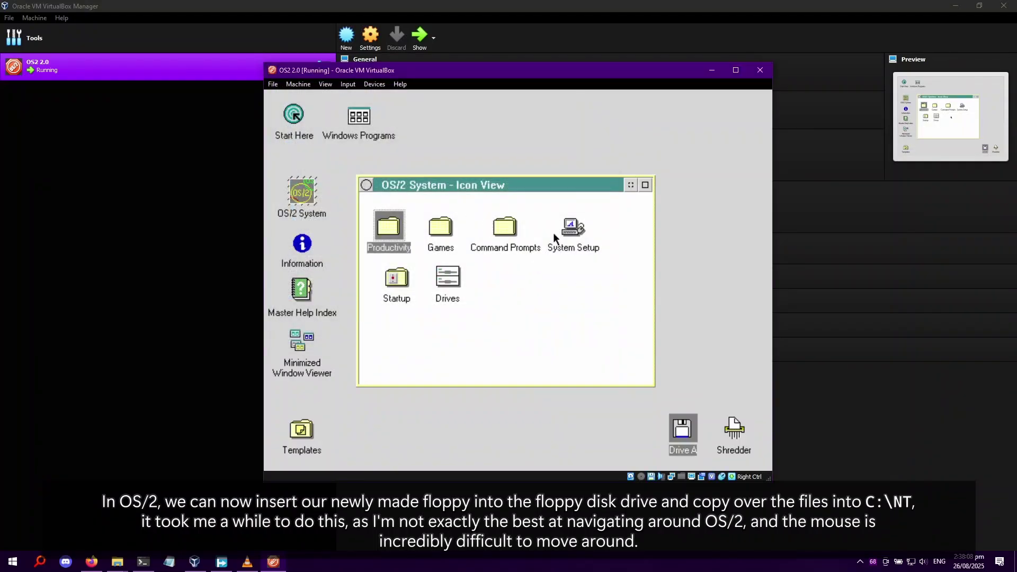
Step: Close the OS/2 System window, open Drive A and move its window toward the upper right of the OS/2 desktop
left_click(368, 185)
left_click(386, 385)
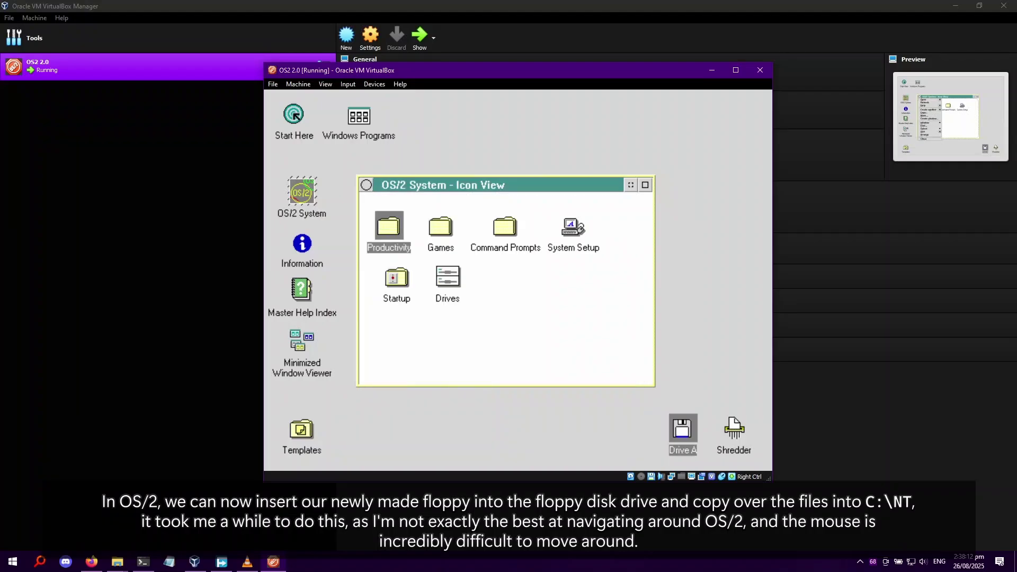
double_click(684, 429)
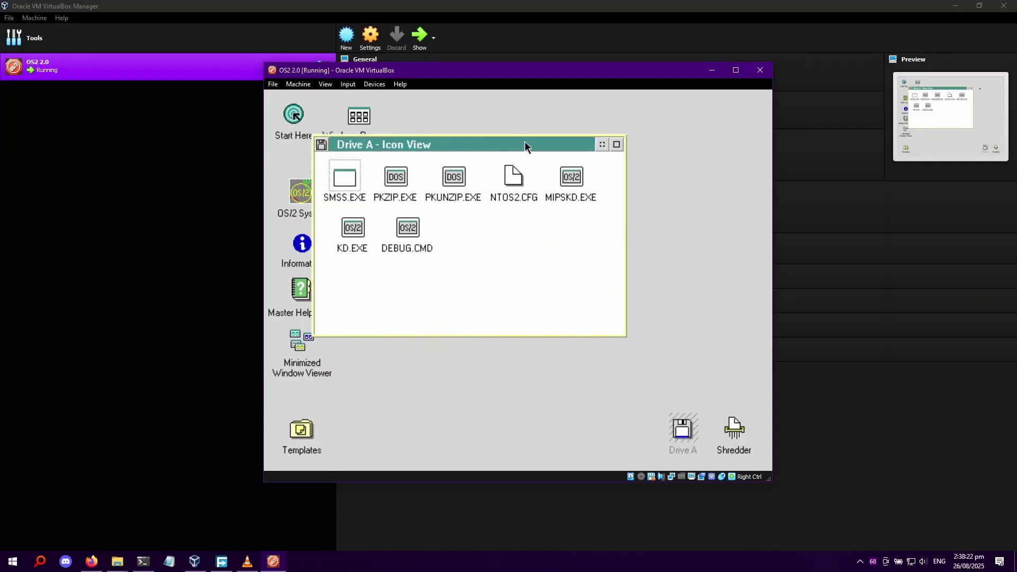
left_click_drag(524, 144, 655, 113)
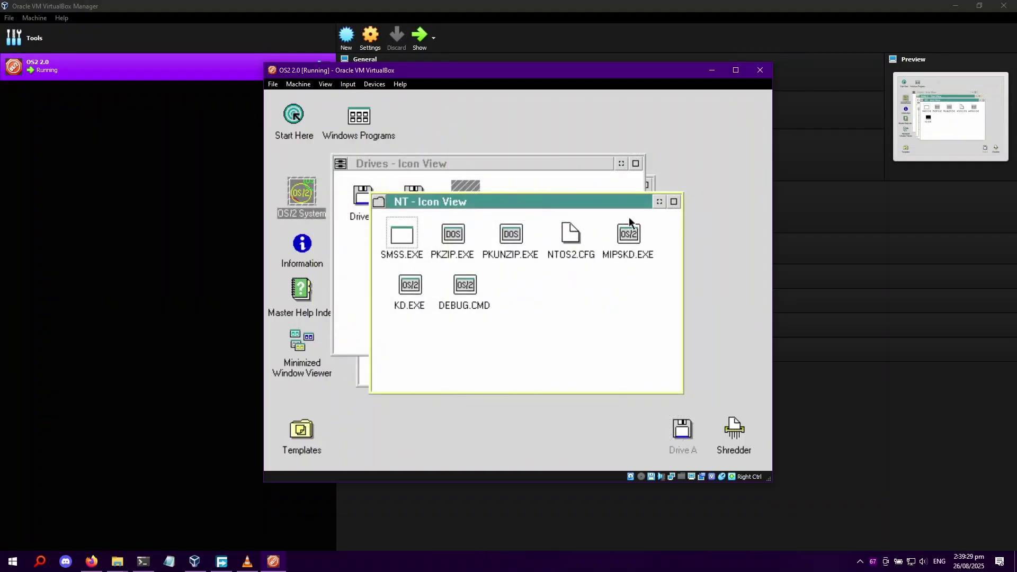
Step: Dismiss the Drives window and move the NT folder window to the upper right of the OS/2 desktop
left_click(610, 162)
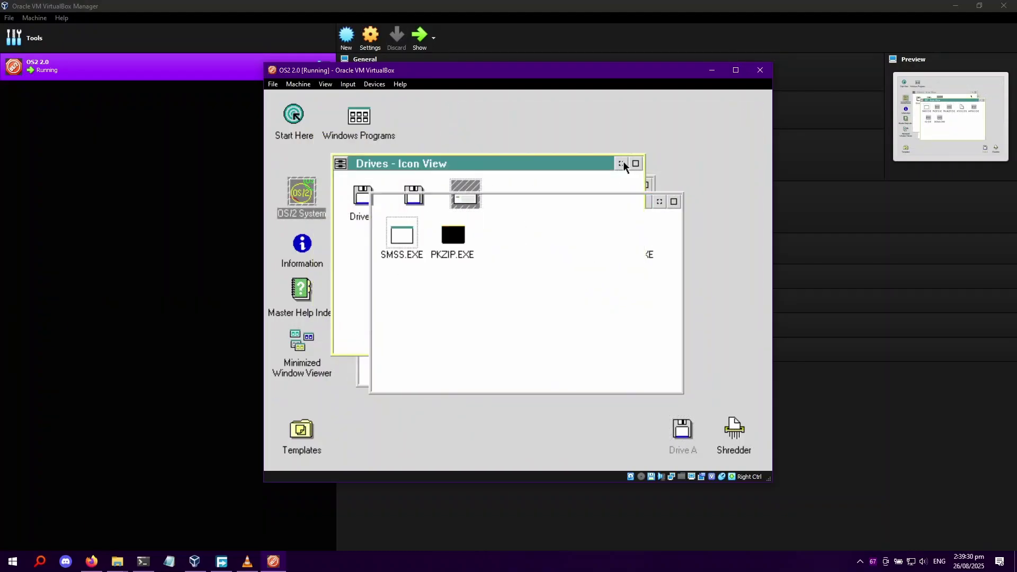
left_click(621, 163)
left_click_drag(564, 198, 634, 110)
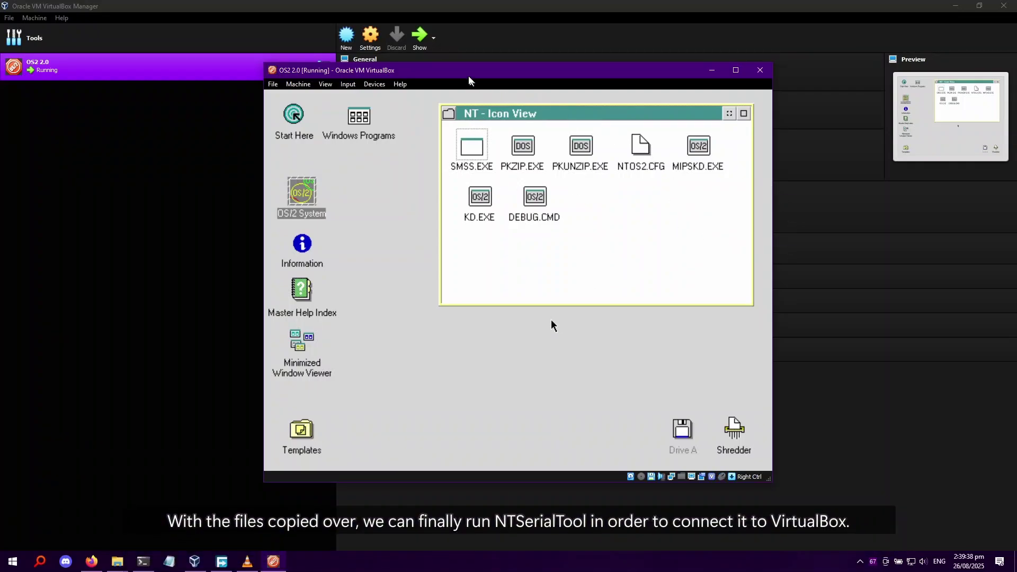
Step: Move the OS2 2.0 virtual machine window to the upper left of the screen and run NTSerialTool.exe from the nt3.11991 folder
left_click_drag(457, 78, 211, 30)
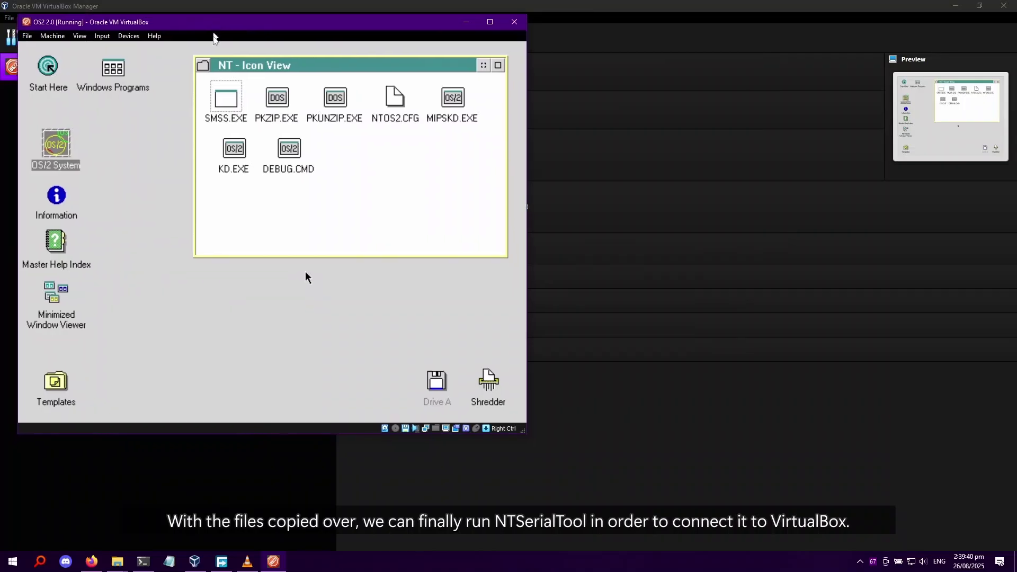
left_click(117, 562)
mouse_move(88, 525)
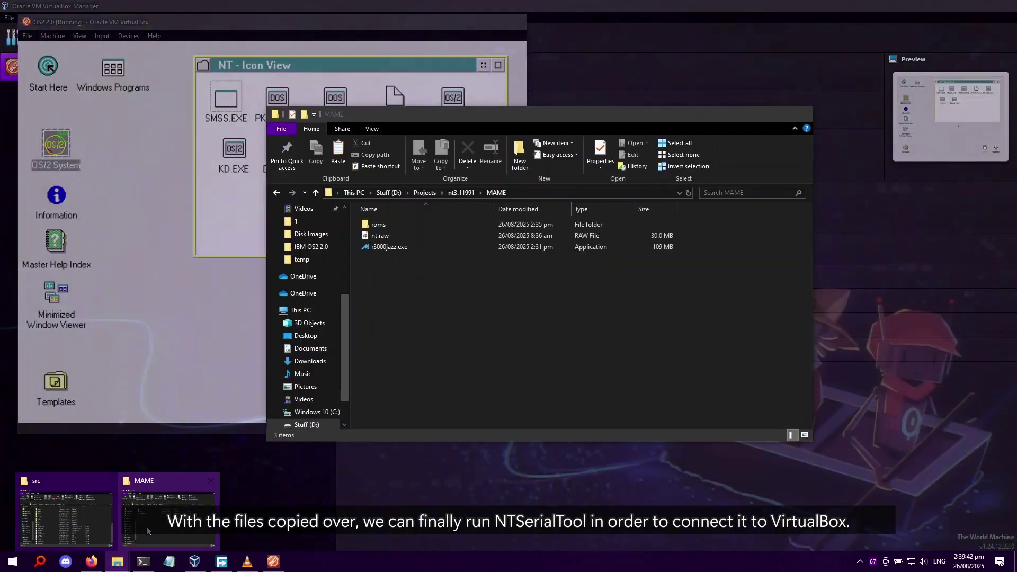
left_click(133, 527)
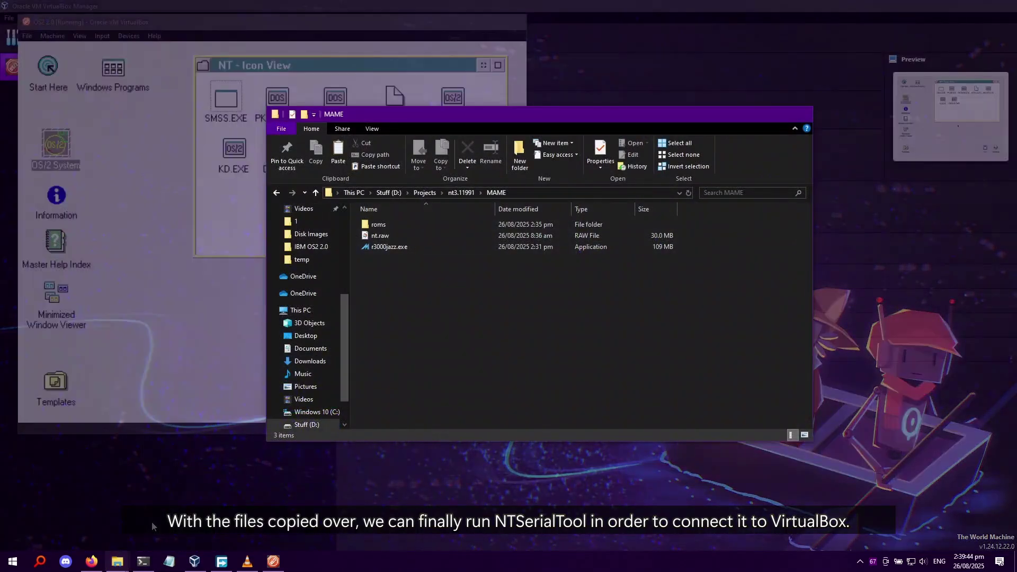
right_click(459, 273)
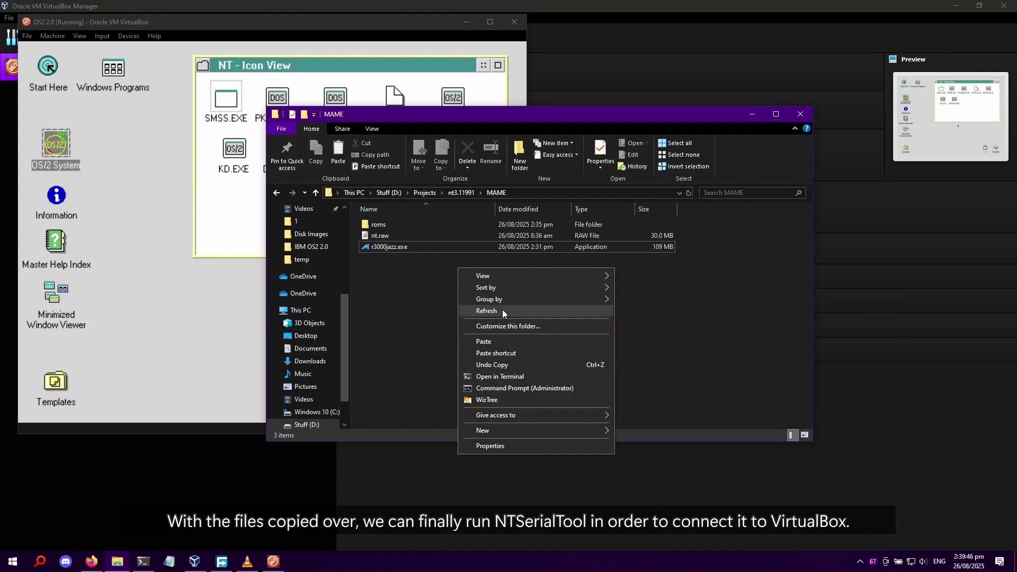
left_click(502, 311)
key("alt+Up")
double_click(389, 291)
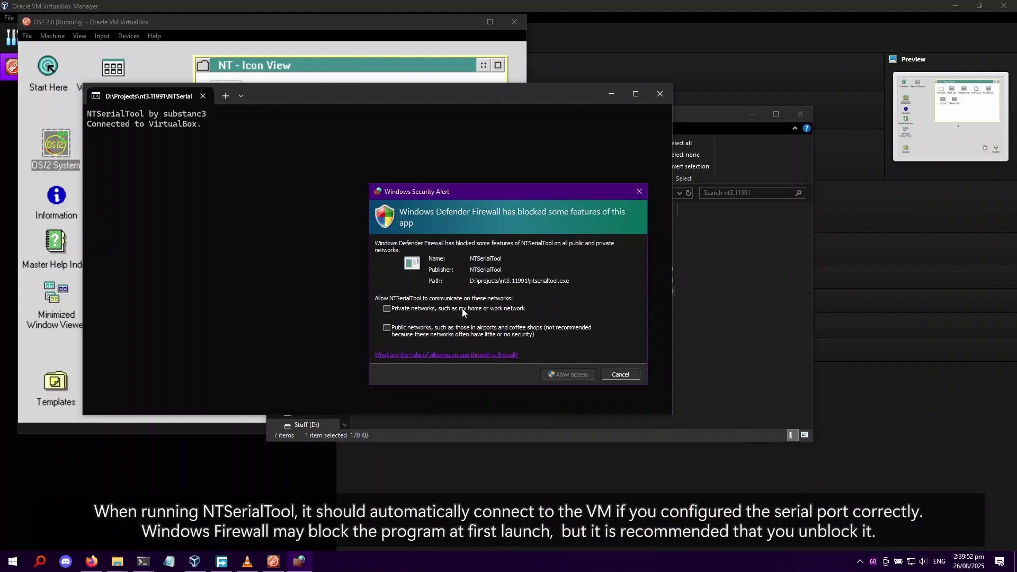
Step: Allow NTSerialTool through the firewall on private networks and move its console below the virtual machine window
left_click(462, 308)
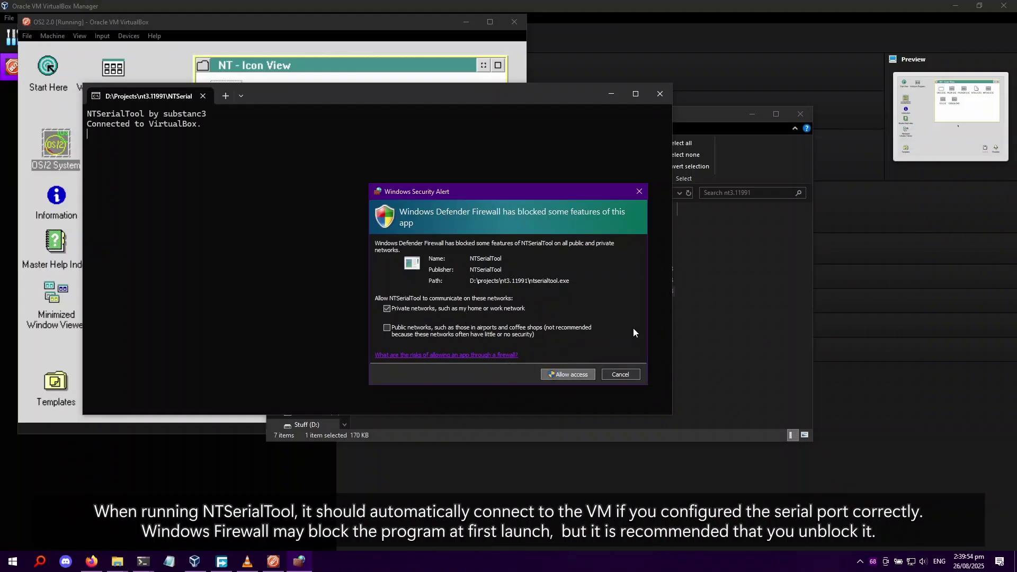
left_click_drag(331, 101, 505, 158)
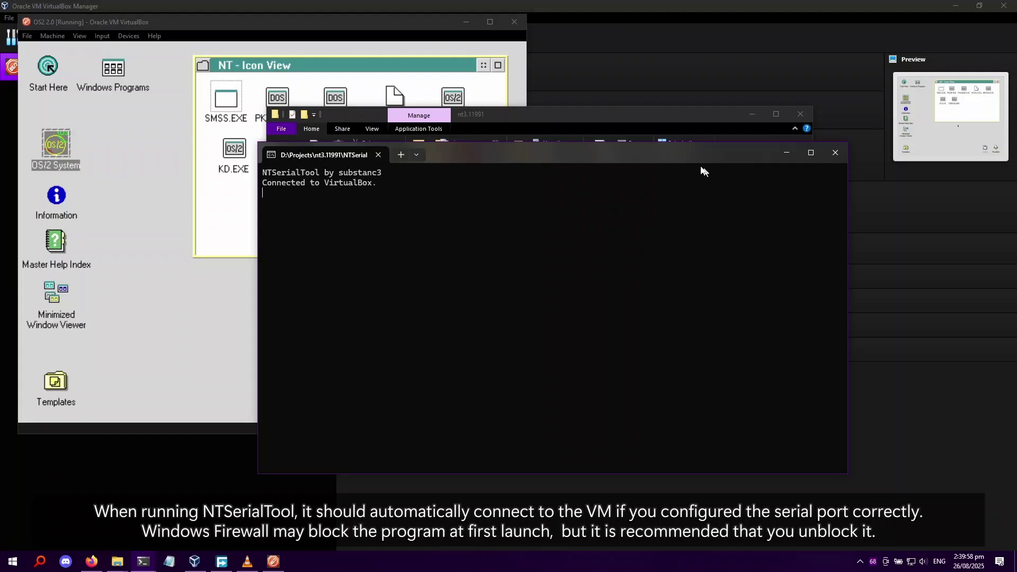
left_click_drag(630, 157, 388, 458)
Step: Open a Command Prompt in the MAME folder, minimize the folder window and shift the prompt clear of the OS/2 icons
left_click(670, 333)
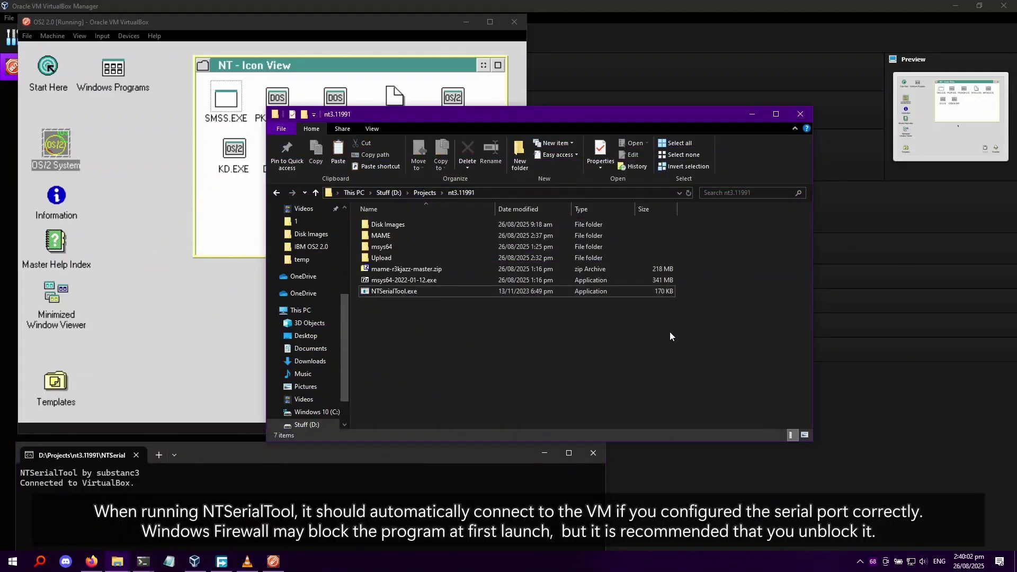
double_click(403, 235)
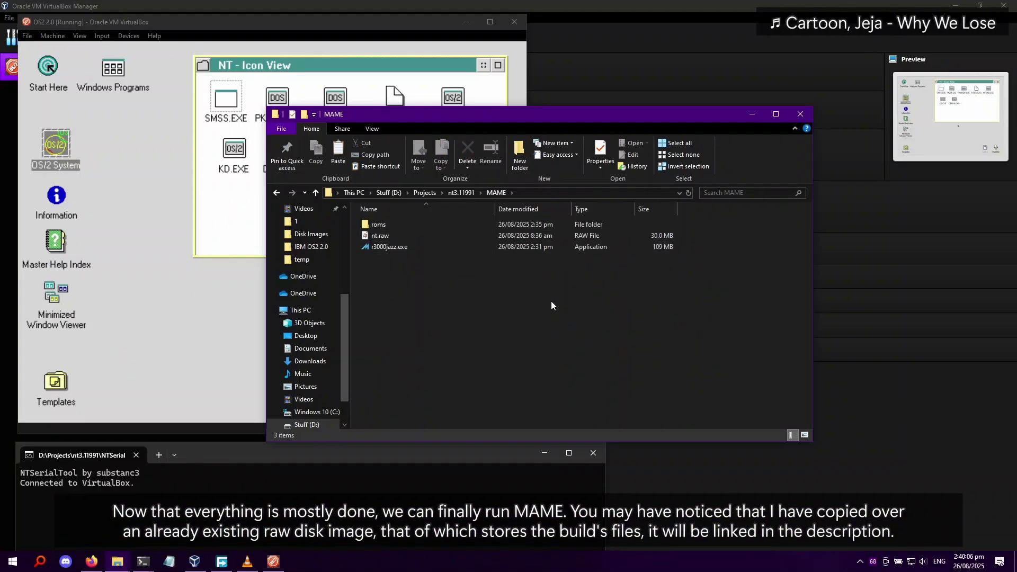
left_click(536, 193)
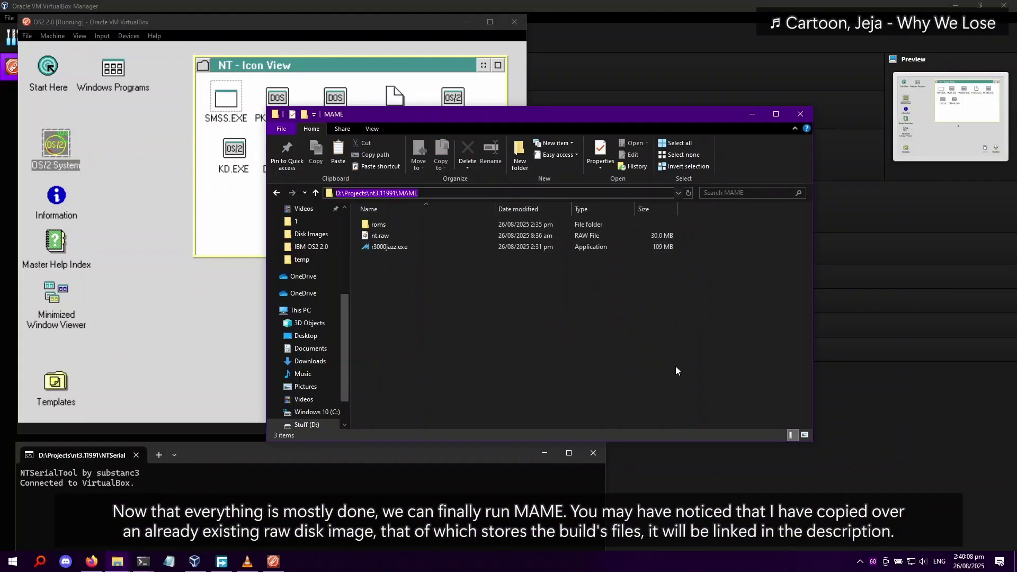
type("cmd")
key("Return")
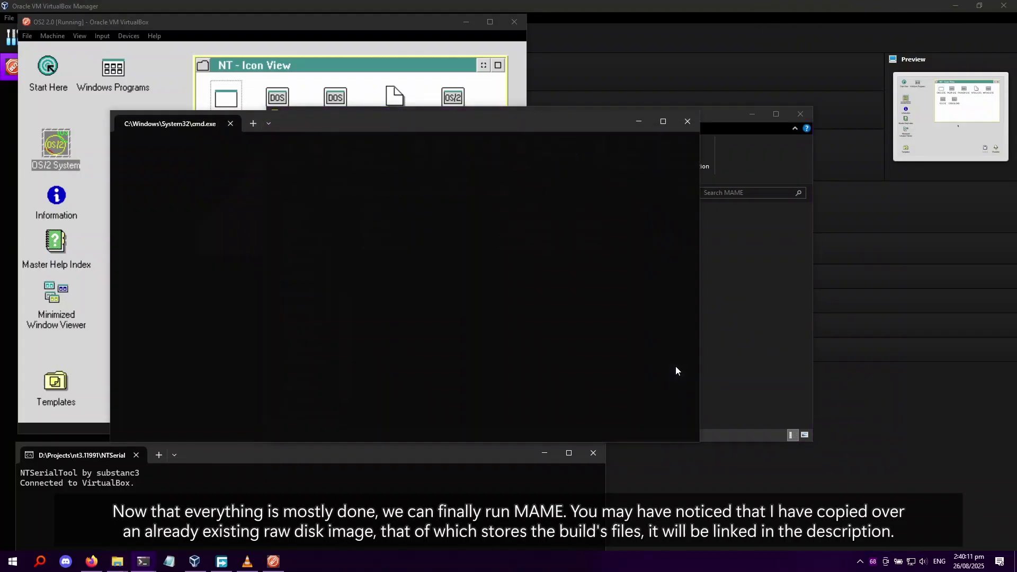
left_click(751, 114)
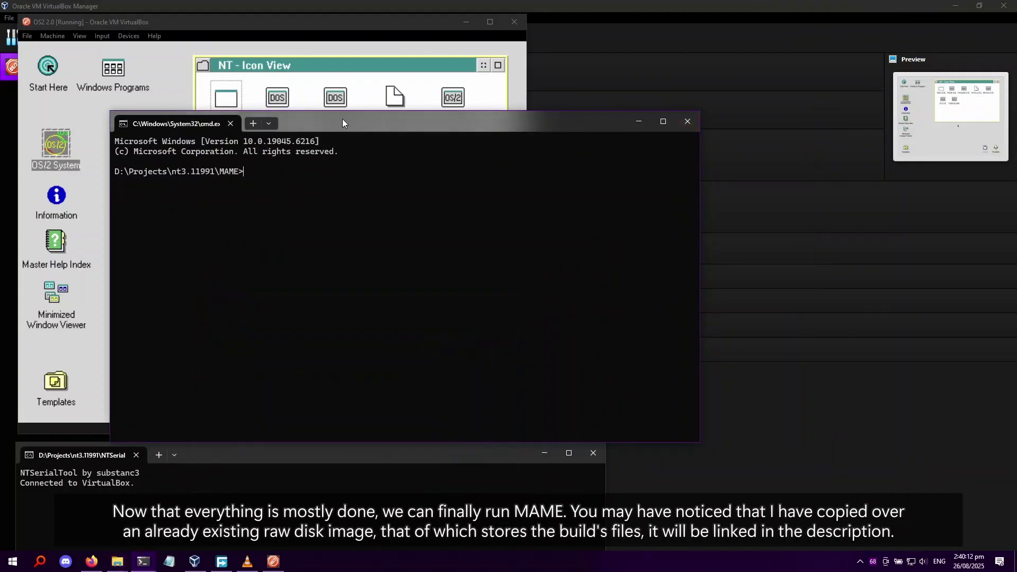
left_click_drag(343, 121, 564, 125)
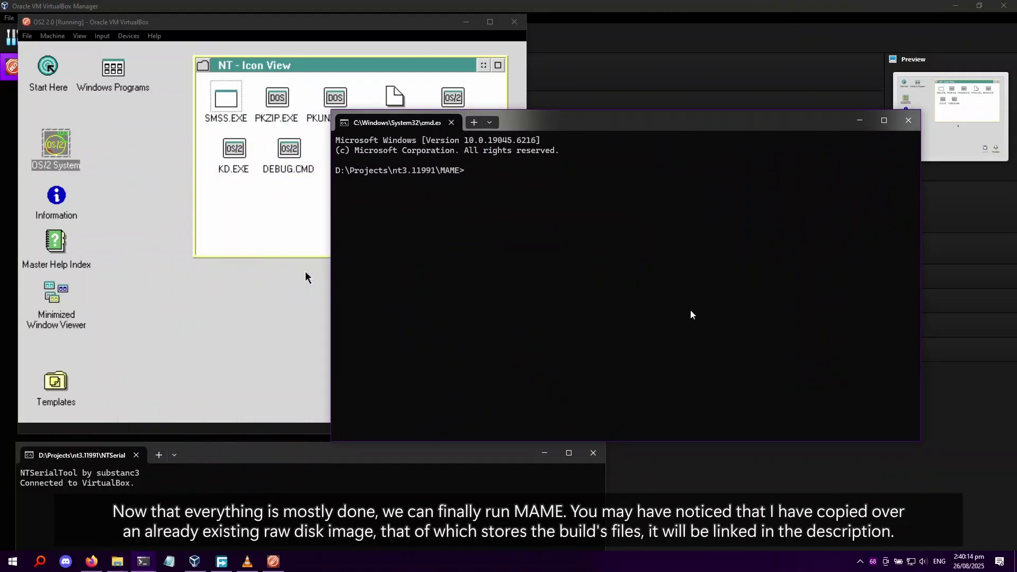
Step: Try entering the MAME launch command r3000jazz.exe r3000jazz in the Command Prompt
type("r3000jazz.exe")
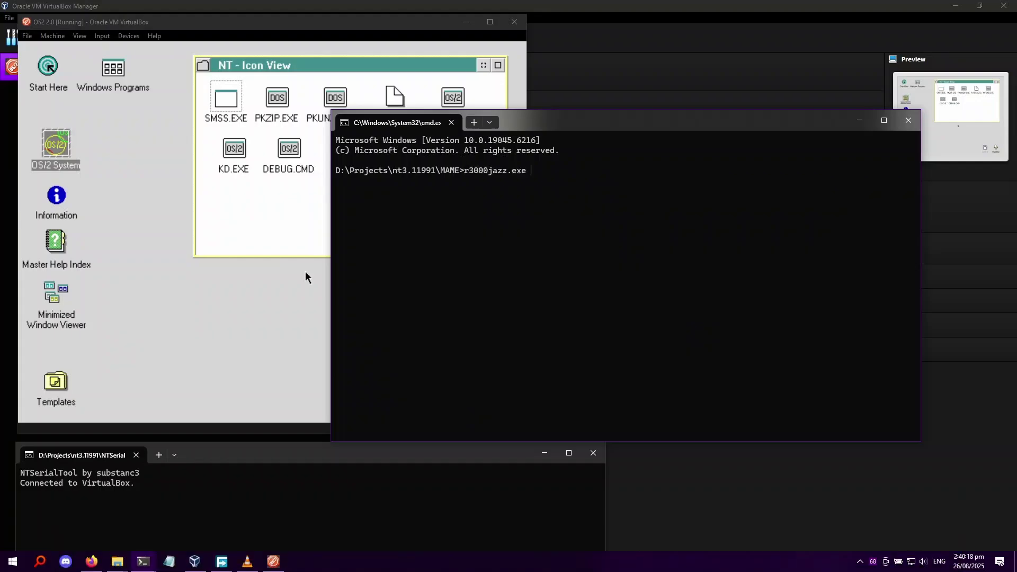
type(" r3000jazz")
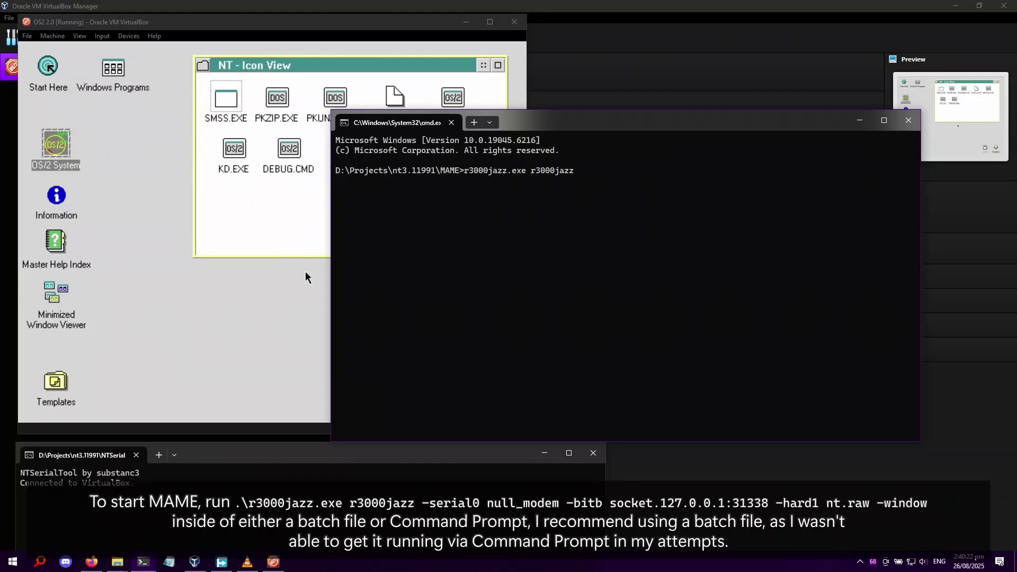
key("super")
key("super")
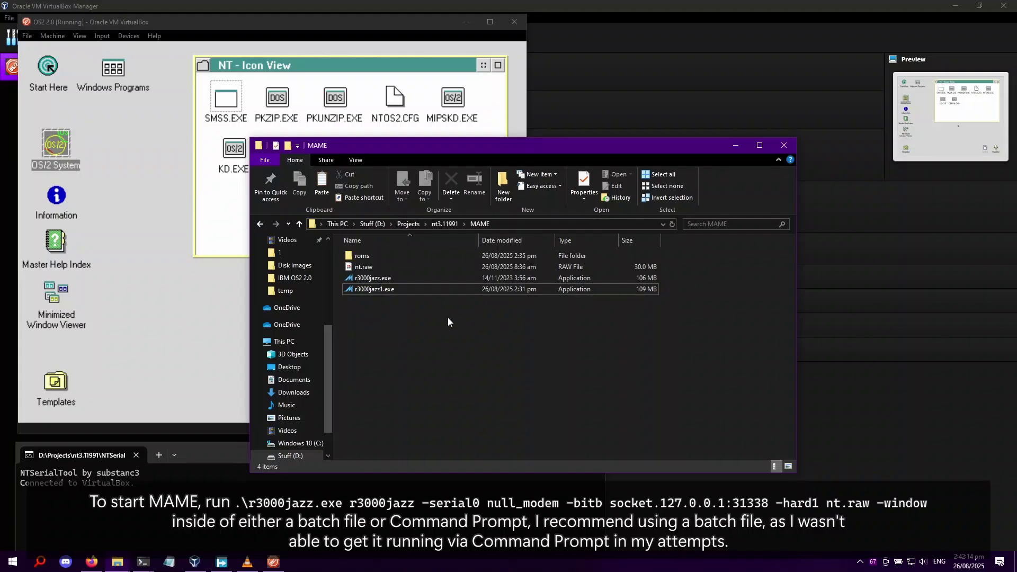
Step: Paste run.bat into the MAME folder and review its launch command in Notepad
key("ctrl+v")
right_click(421, 322)
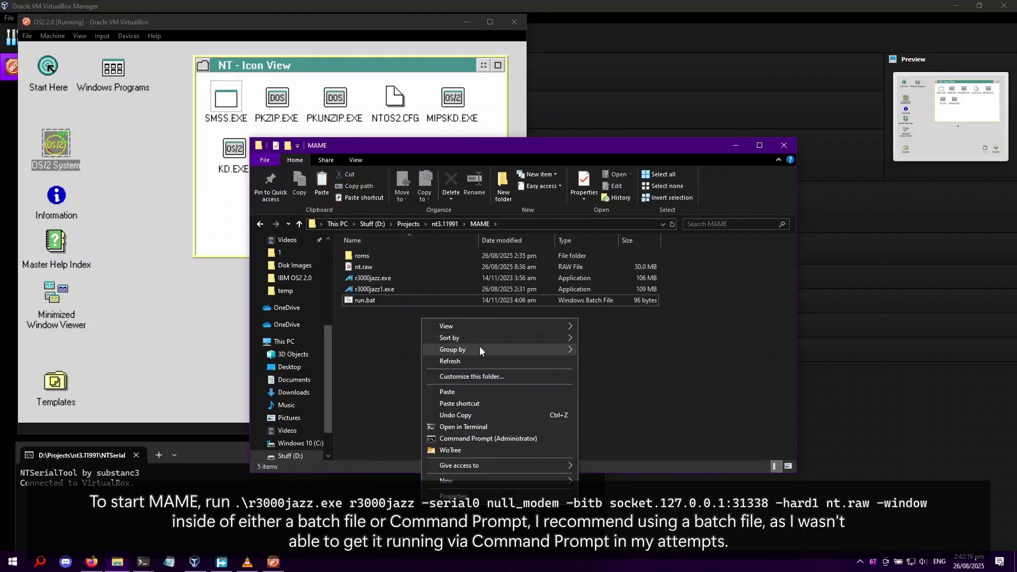
left_click(445, 361)
right_click(380, 301)
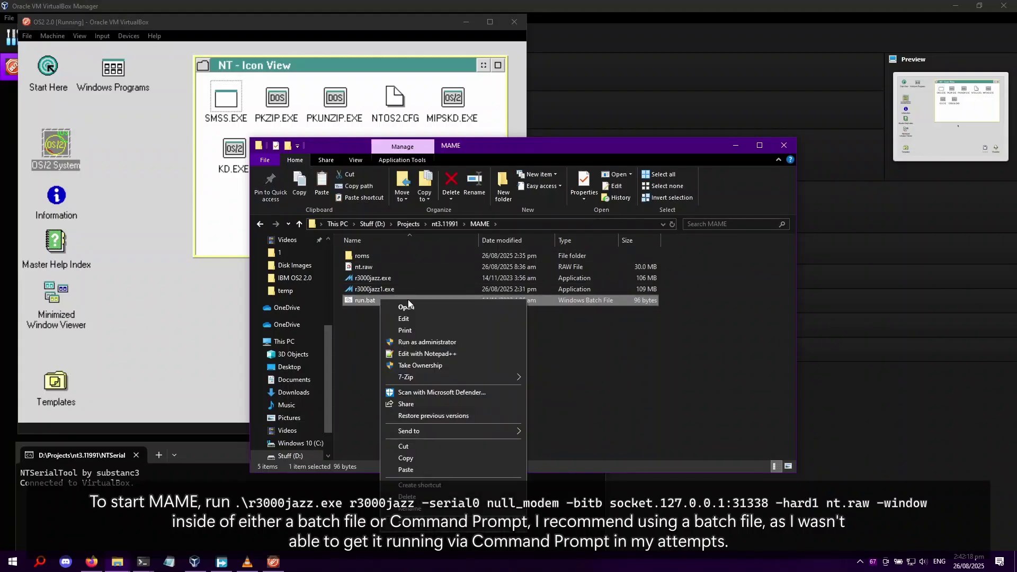
left_click(424, 318)
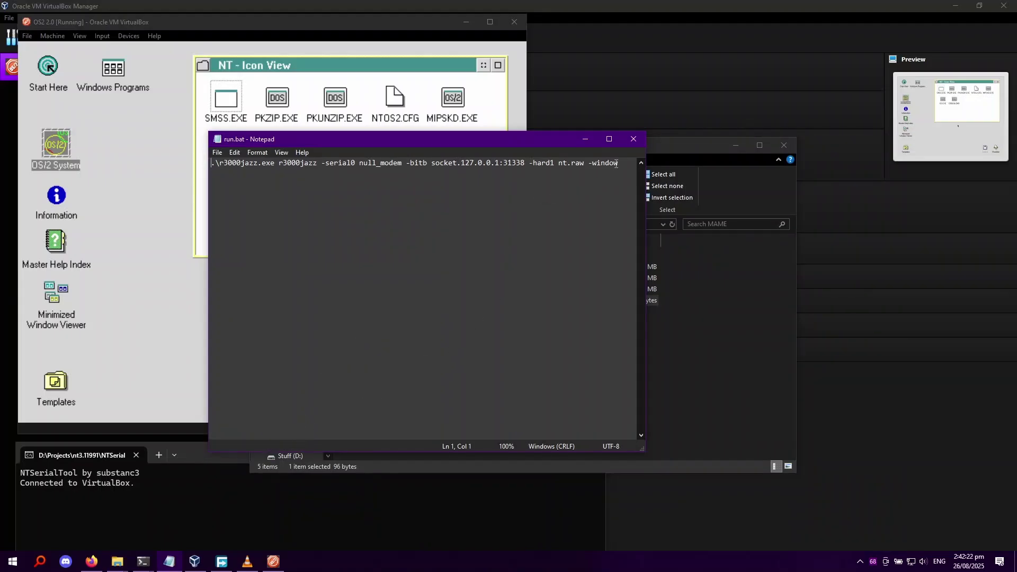
left_click(634, 141)
Step: Launch MAME with run.bat, minimize the batch file's console and move the MAME window to the right side of the screen
double_click(396, 306)
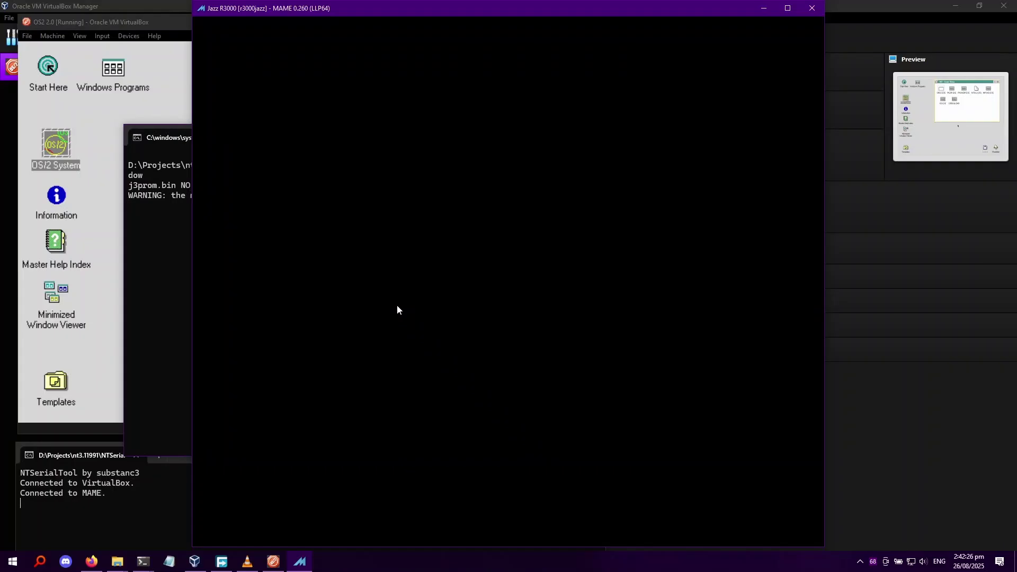
left_click(183, 200)
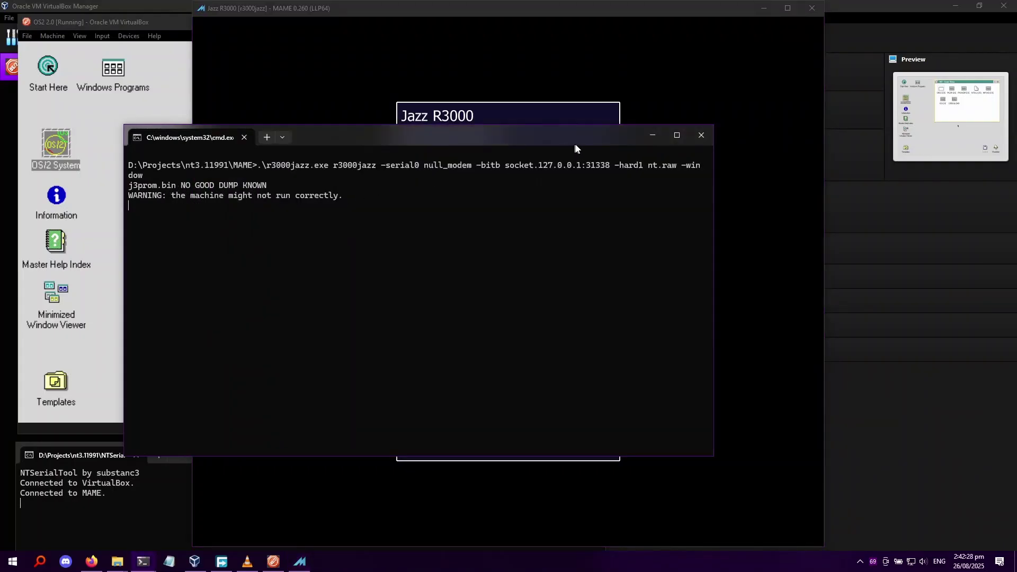
left_click_drag(574, 146, 700, 132)
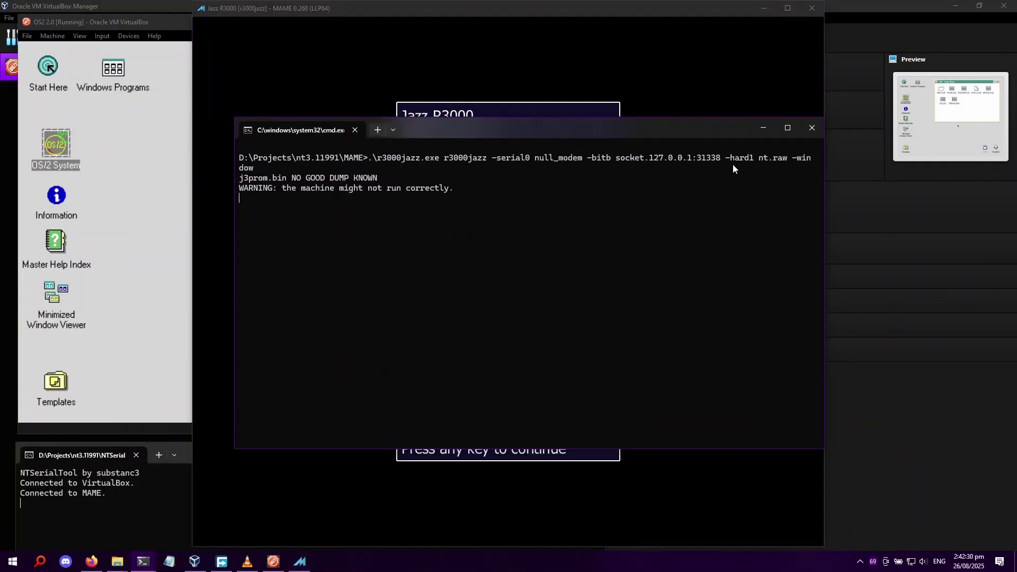
left_click(764, 128)
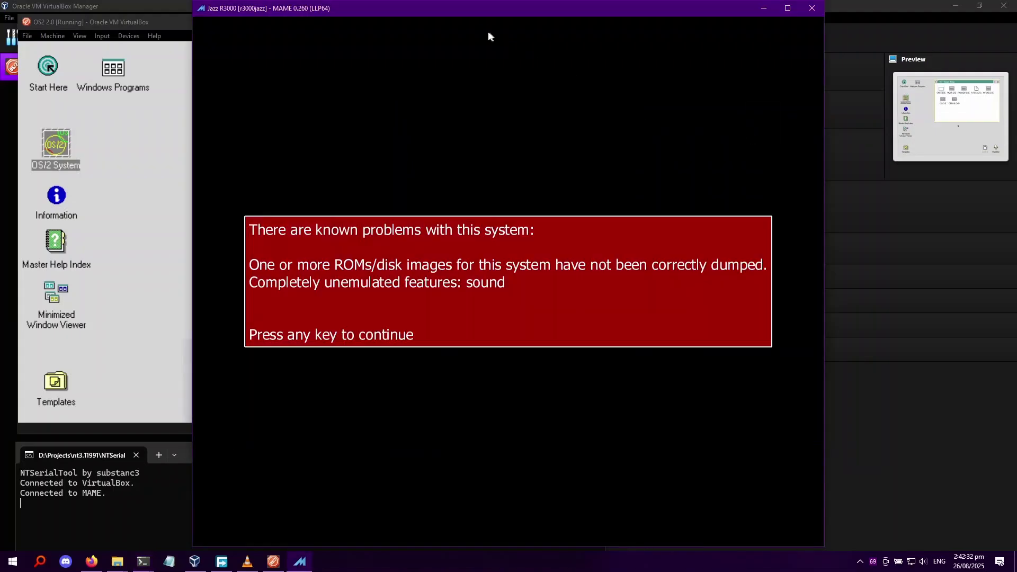
left_click_drag(459, 11, 659, 11)
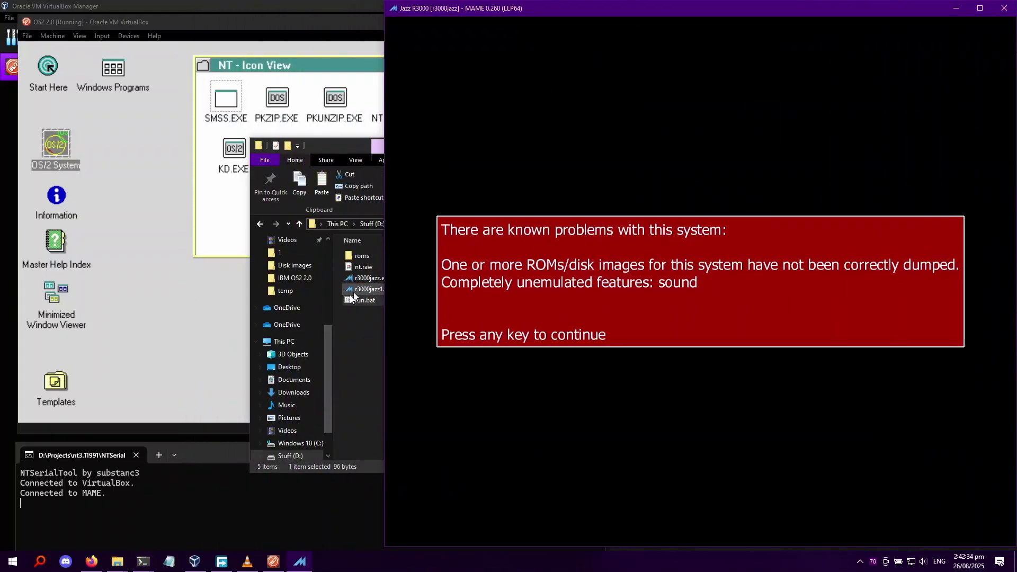
Step: Minimize the MAME folder window and dismiss MAME's known-problems warning to boot the Jazz firmware
left_click(371, 300)
left_click(736, 146)
key("space")
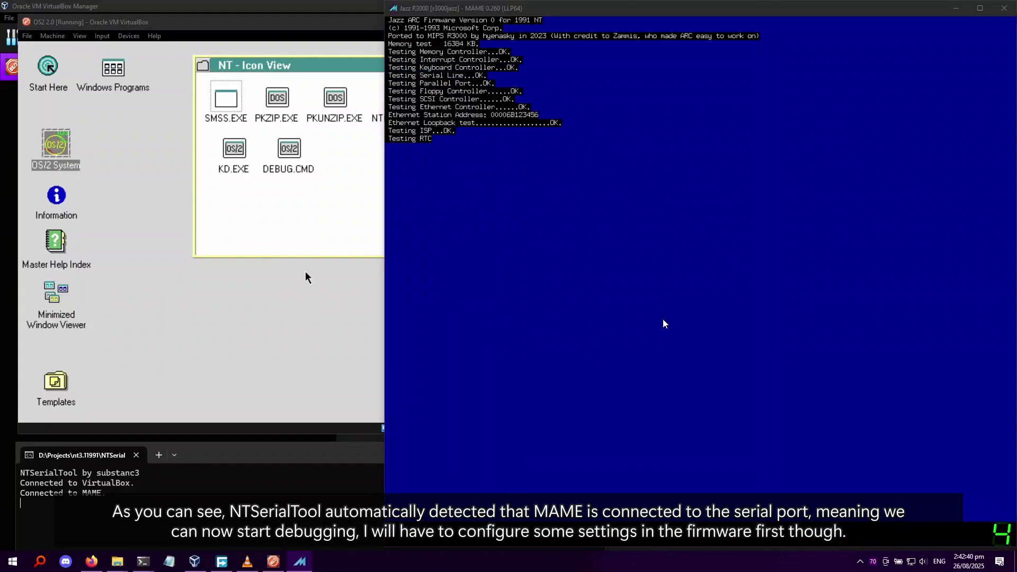
Step: Start MIPSKD.EXE from the NT folder in the OS/2 virtual machine and move its window to the desktop's left edge
key("alt+Tab")
left_click(370, 288)
left_click(370, 289)
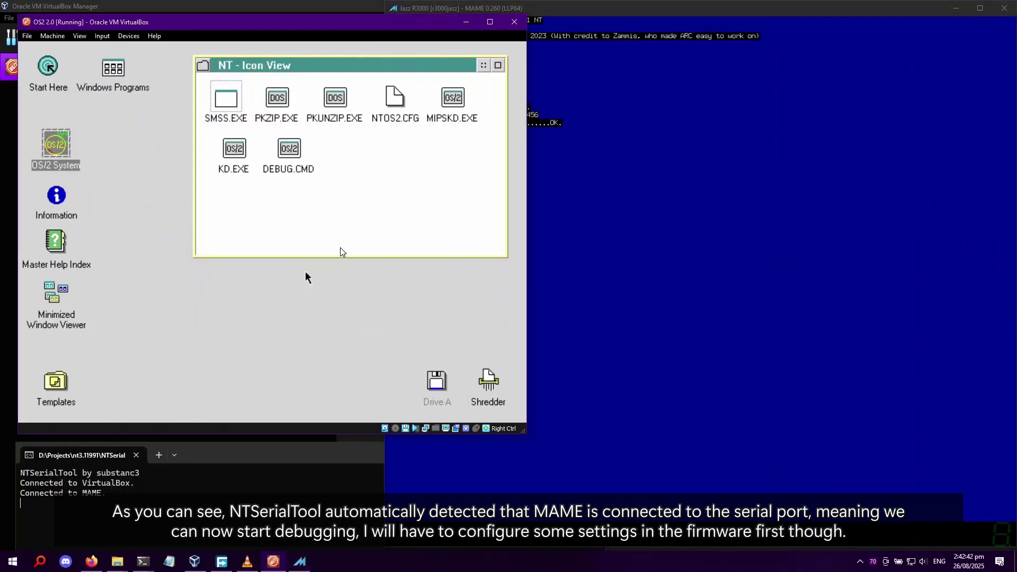
double_click(444, 117)
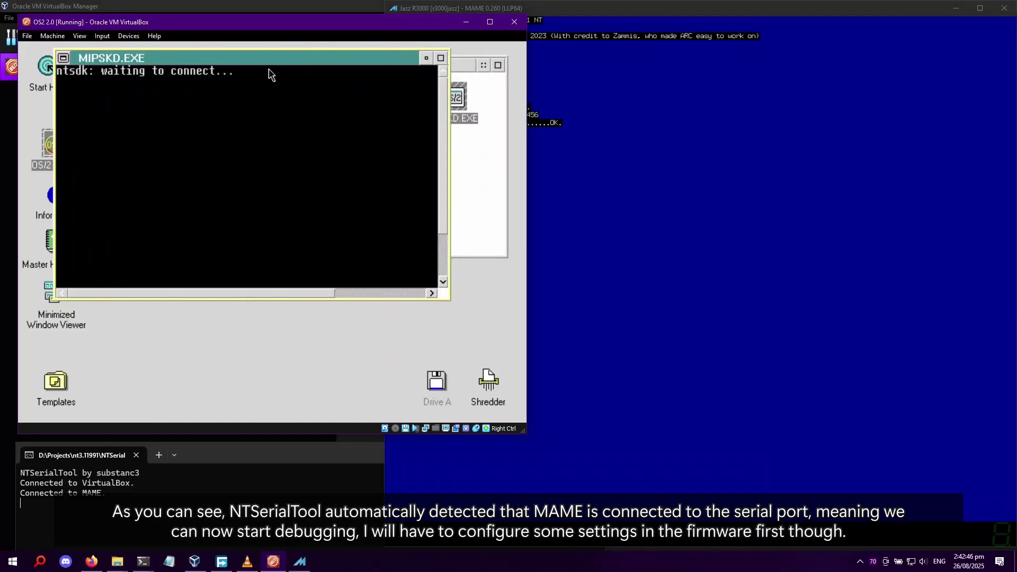
left_click_drag(271, 62, 245, 62)
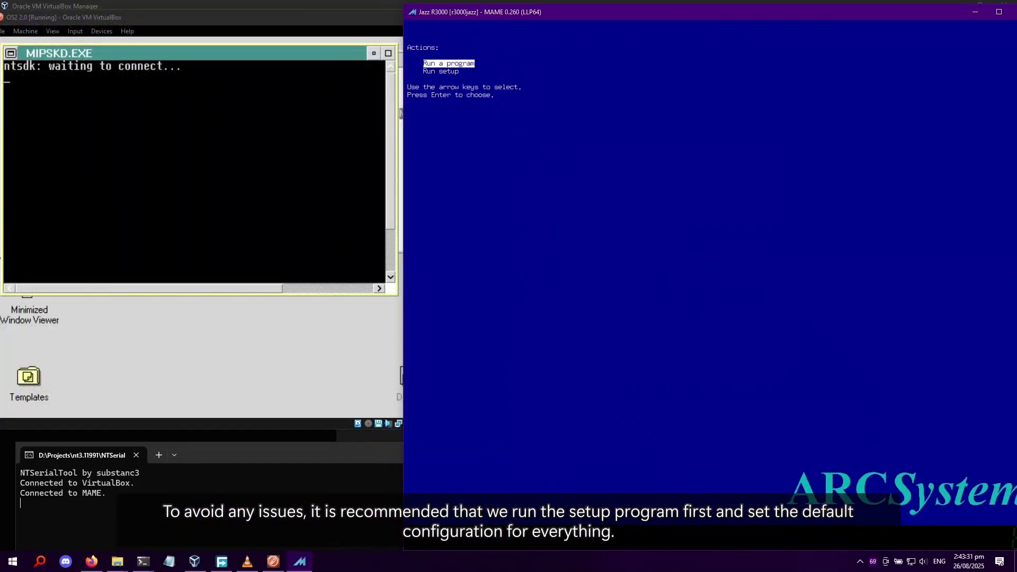
Step: Run the Jazz firmware setup and set the default configuration with 1280x1024 resolution, a 3.5 1.44 M floppy and no second floppy
key("Down")
key("Return")
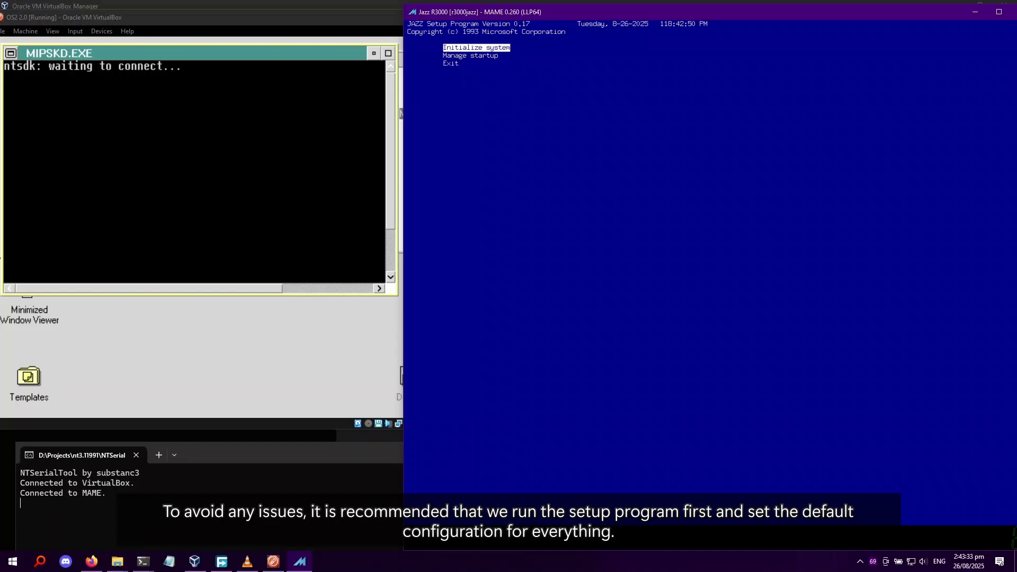
key("Return")
key("Return")
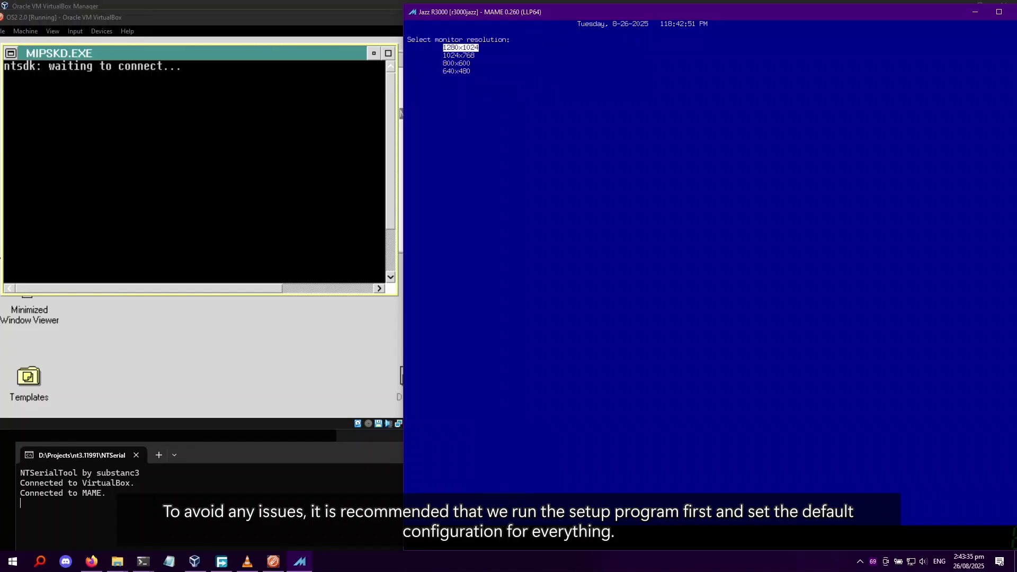
key("Return")
key("Return")
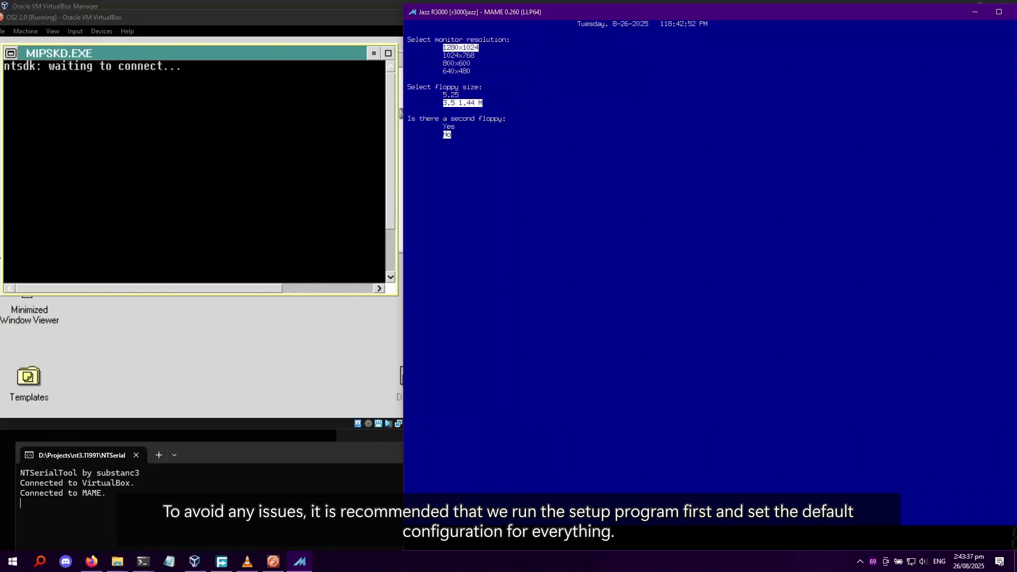
key("Return")
key("Return")
key("Return")
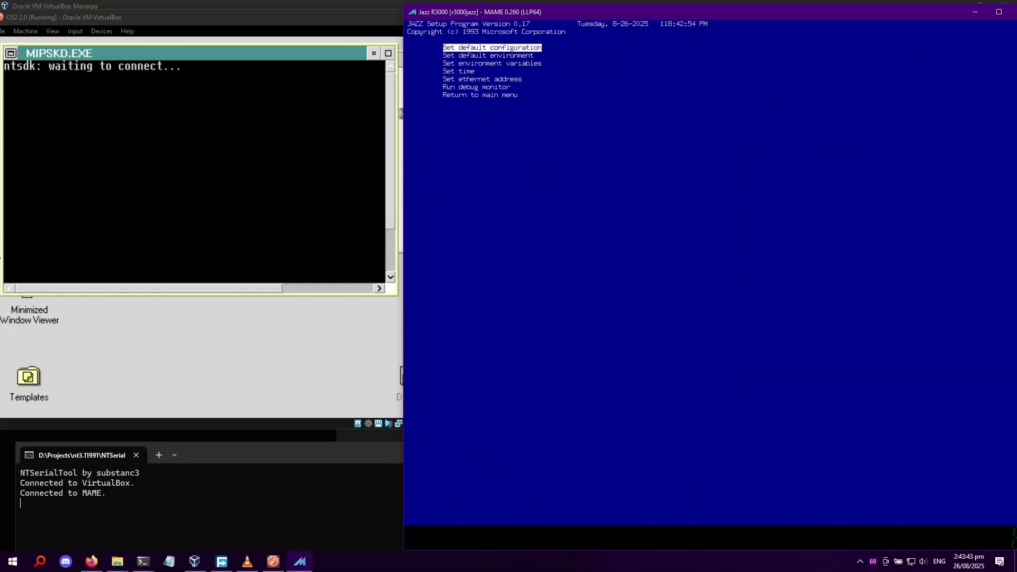
Step: Return to the setup program's main menu and exit to the firmware's Actions screen
key("Down")
key("Down")
key("Down")
key("Down")
key("Down")
key("Down")
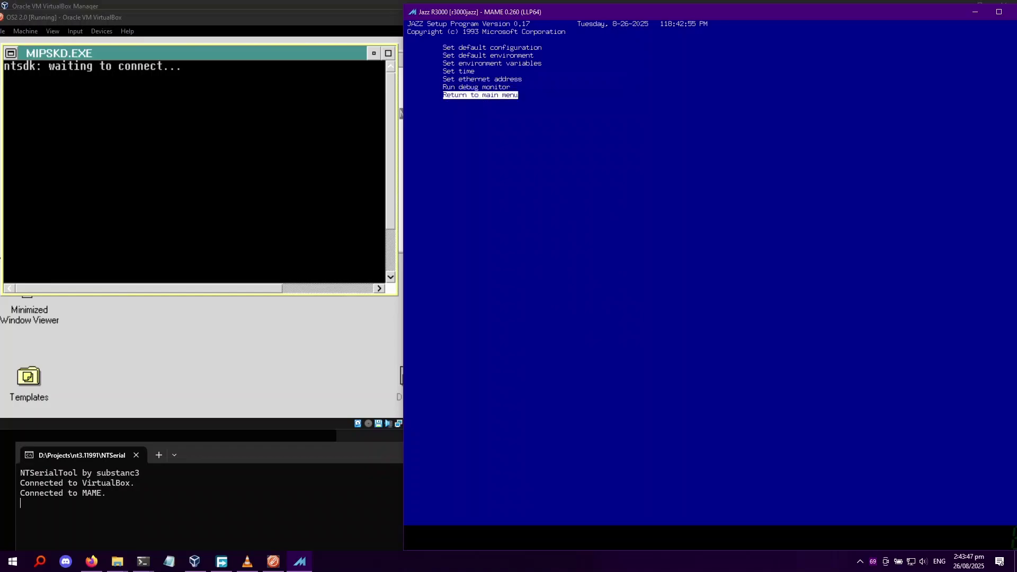
key("Return")
key("Up")
key("Return")
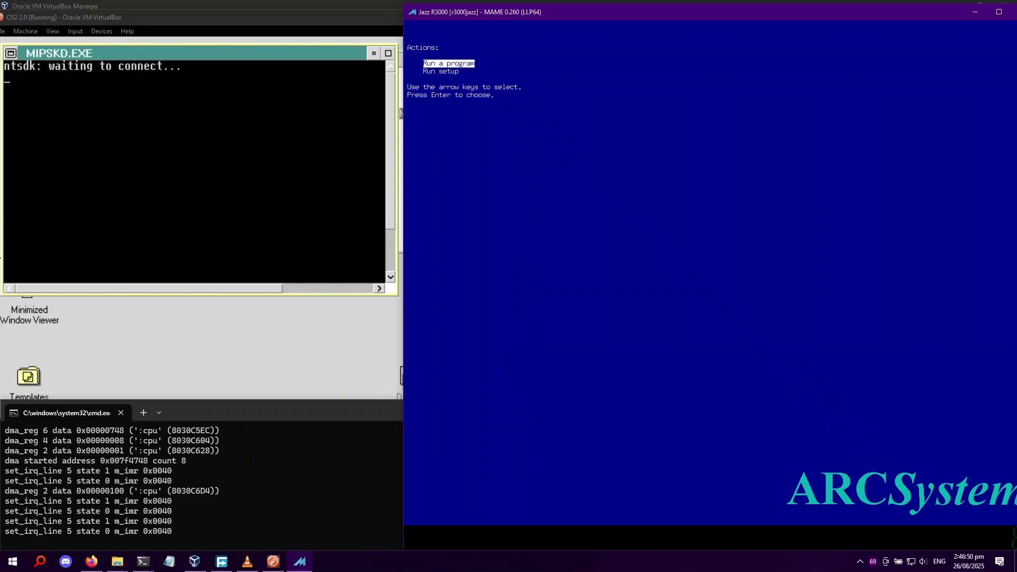
Step: Run the program \ntoskrnl from the firmware to start the Windows NT kernel
key("Return")
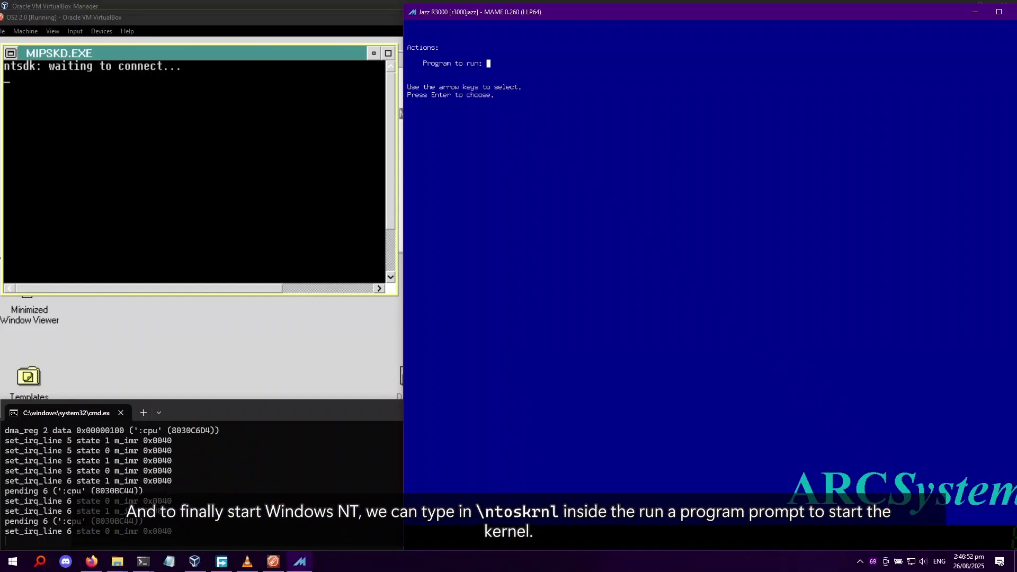
type("\\n")
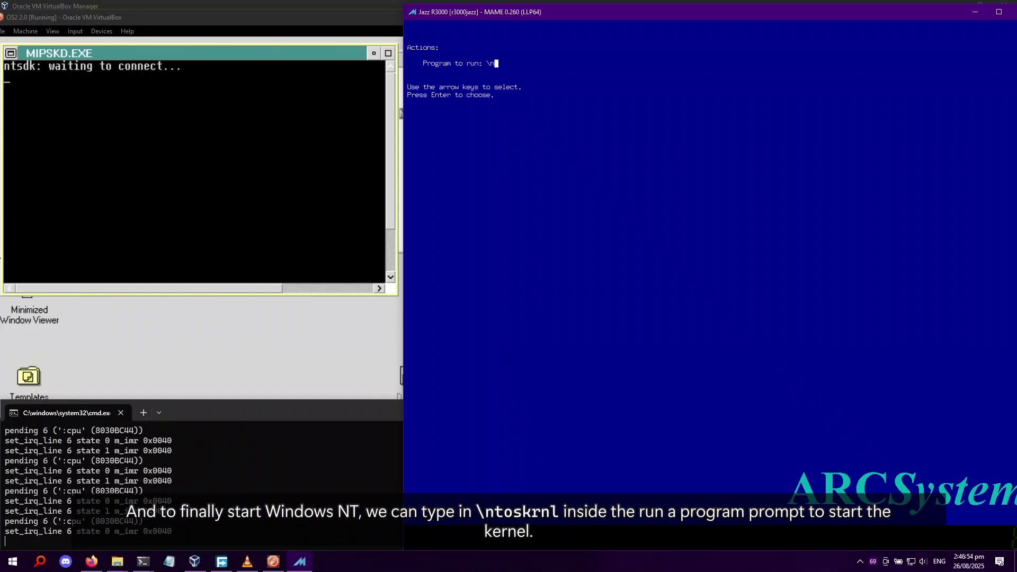
type("toskrnl")
key("Return")
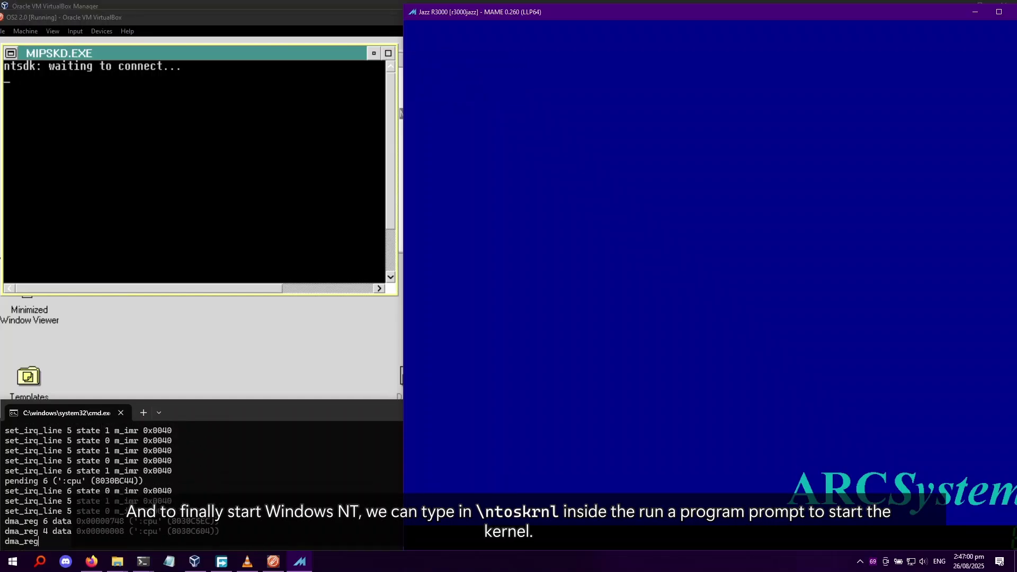